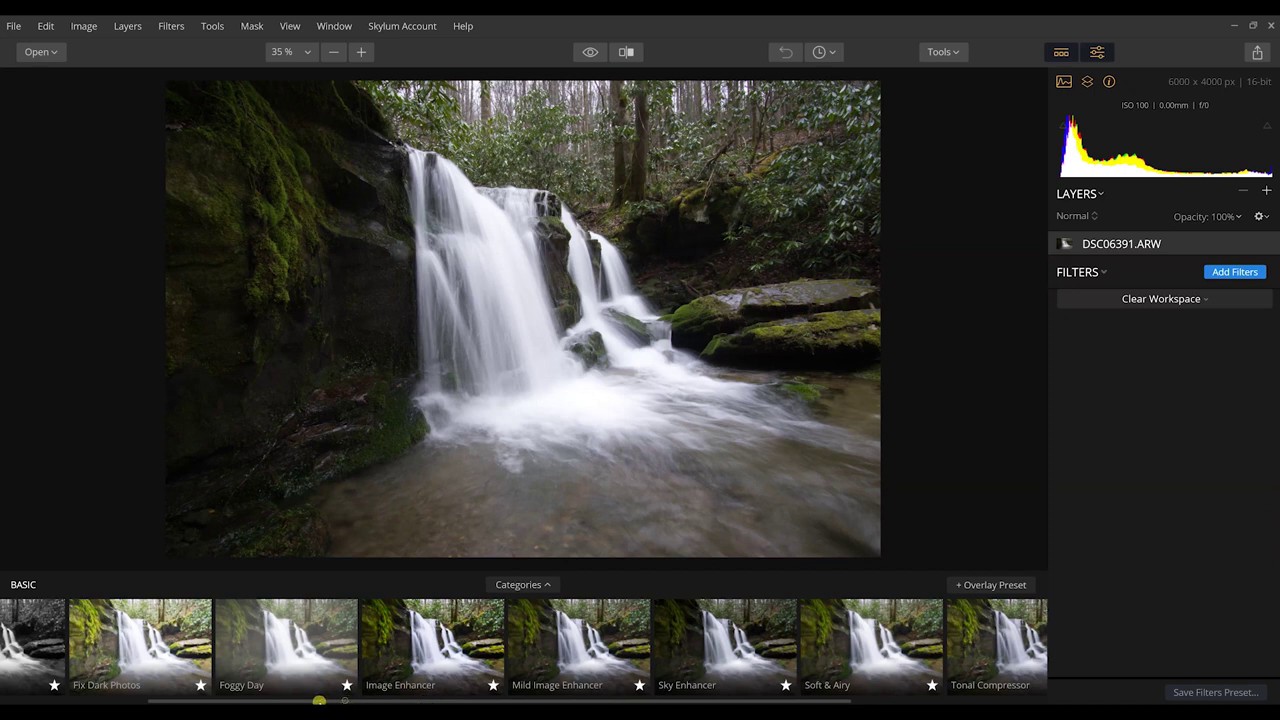
{"action": "left_click_drag", "start_coordinate": [319, 701], "coordinate": [311, 701]}
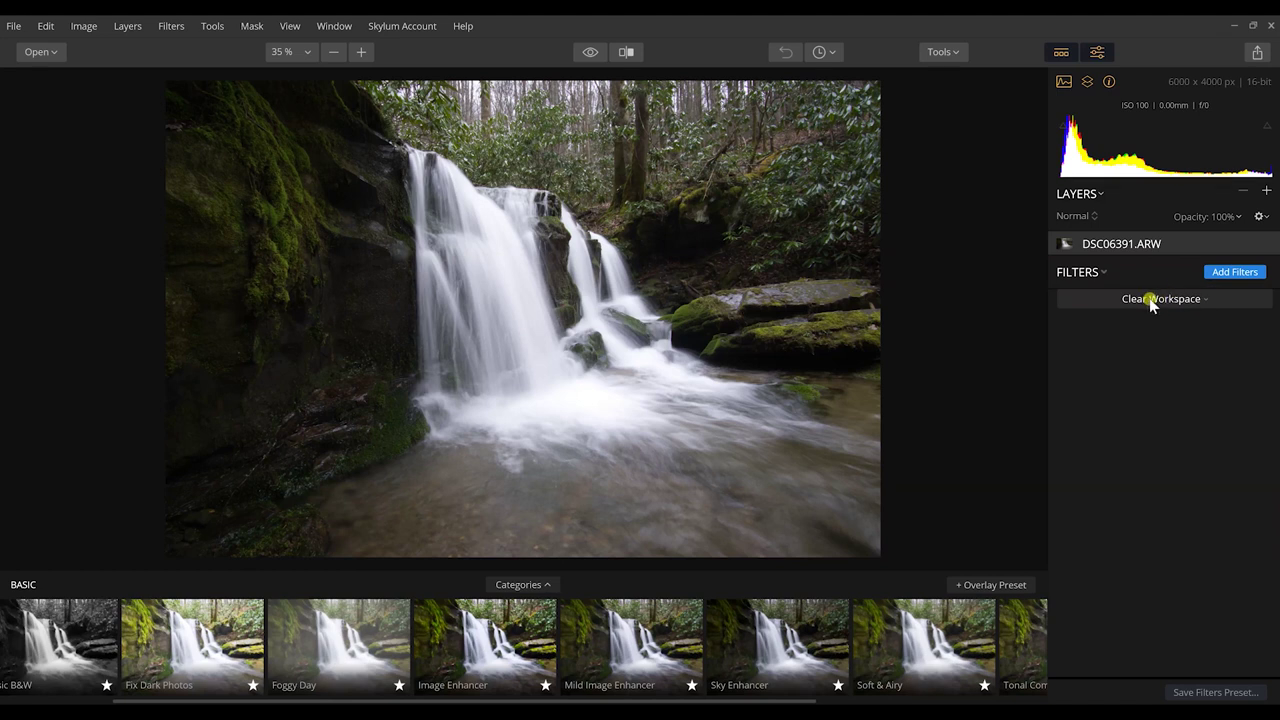
{"action": "left_click", "coordinate": [1168, 305]}
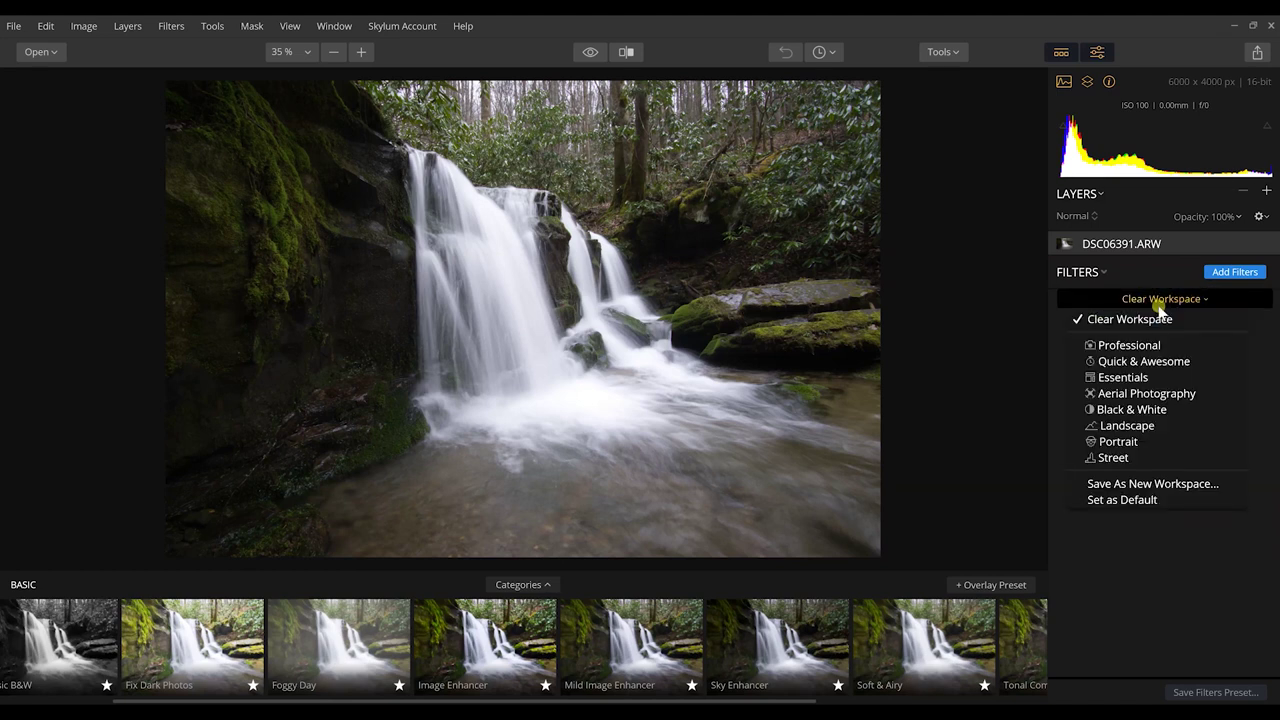
{"action": "left_click", "coordinate": [1124, 426]}
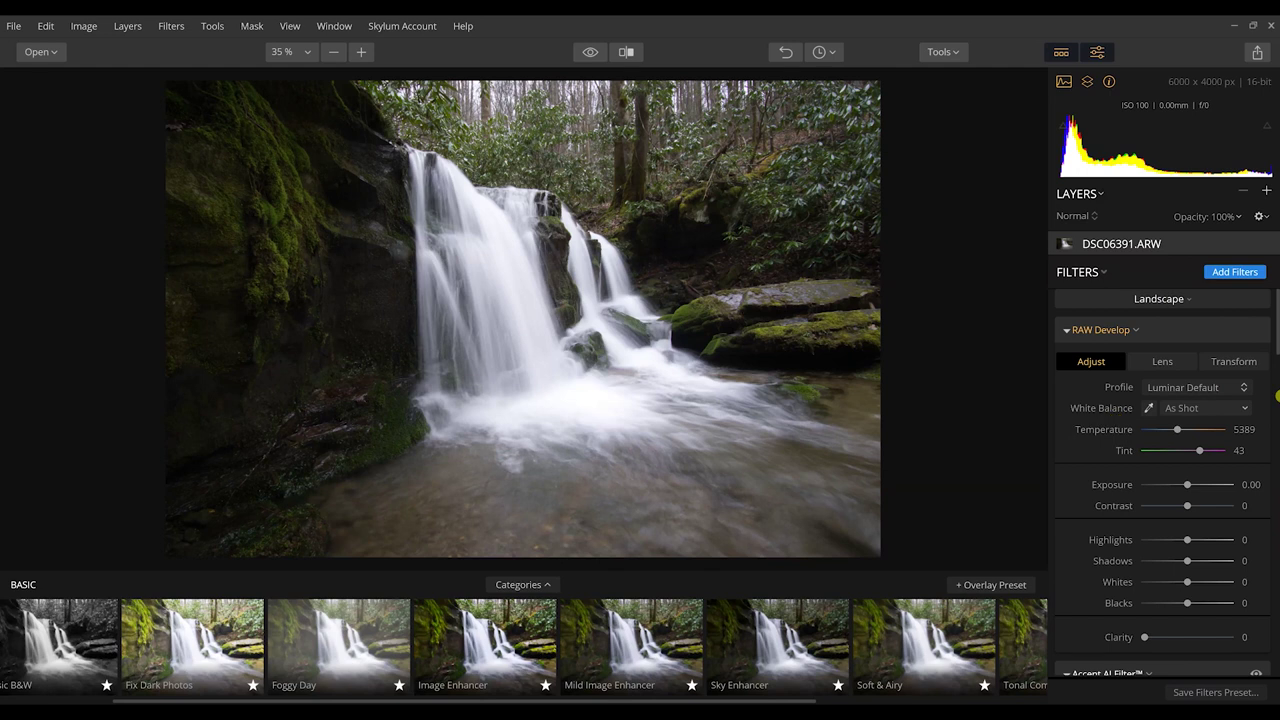
{"action": "left_click_drag", "start_coordinate": [1276, 330], "coordinate": [1276, 480]}
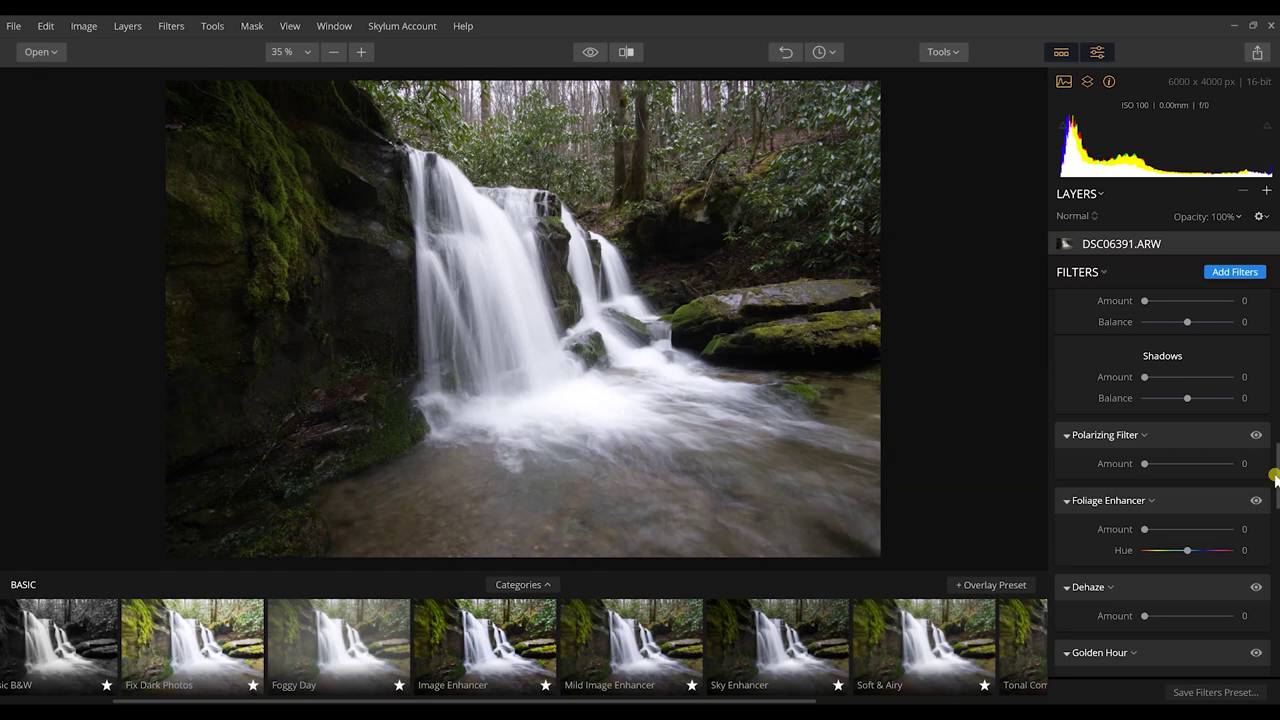
{"action": "left_click_drag", "start_coordinate": [1276, 480], "coordinate": [1268, 298]}
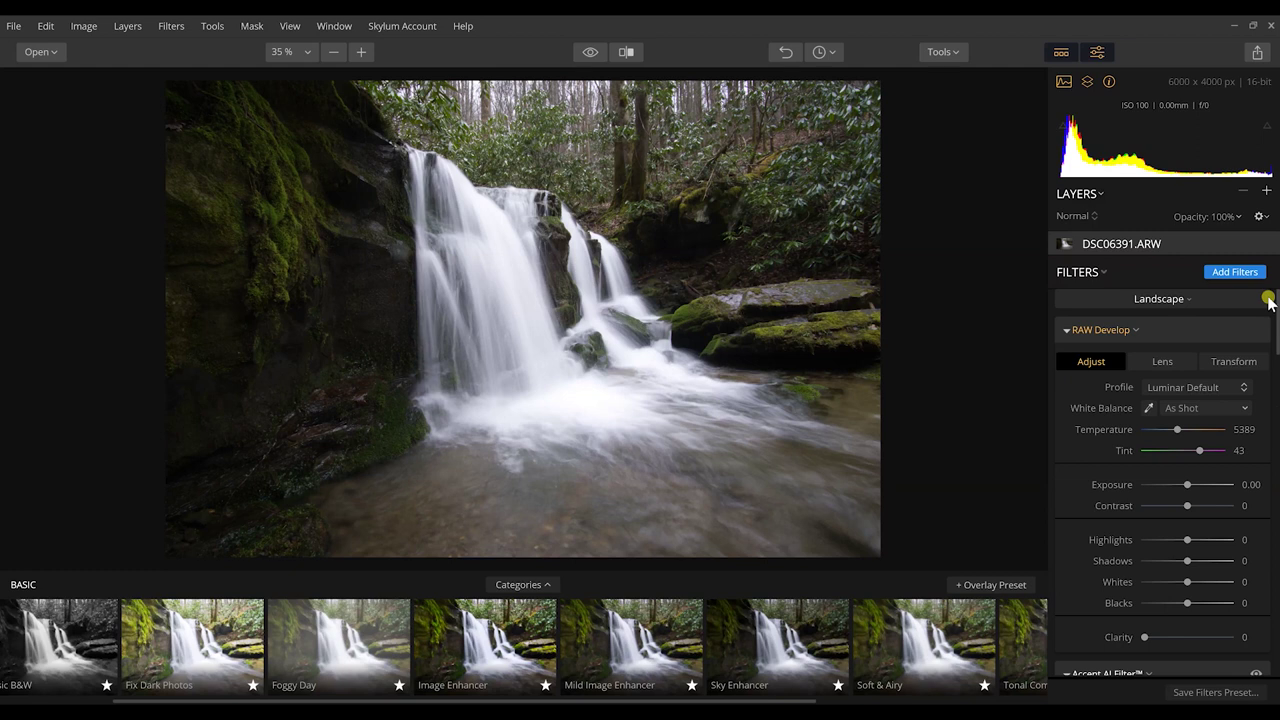
{"action": "key", "text": "ctrl+z"}
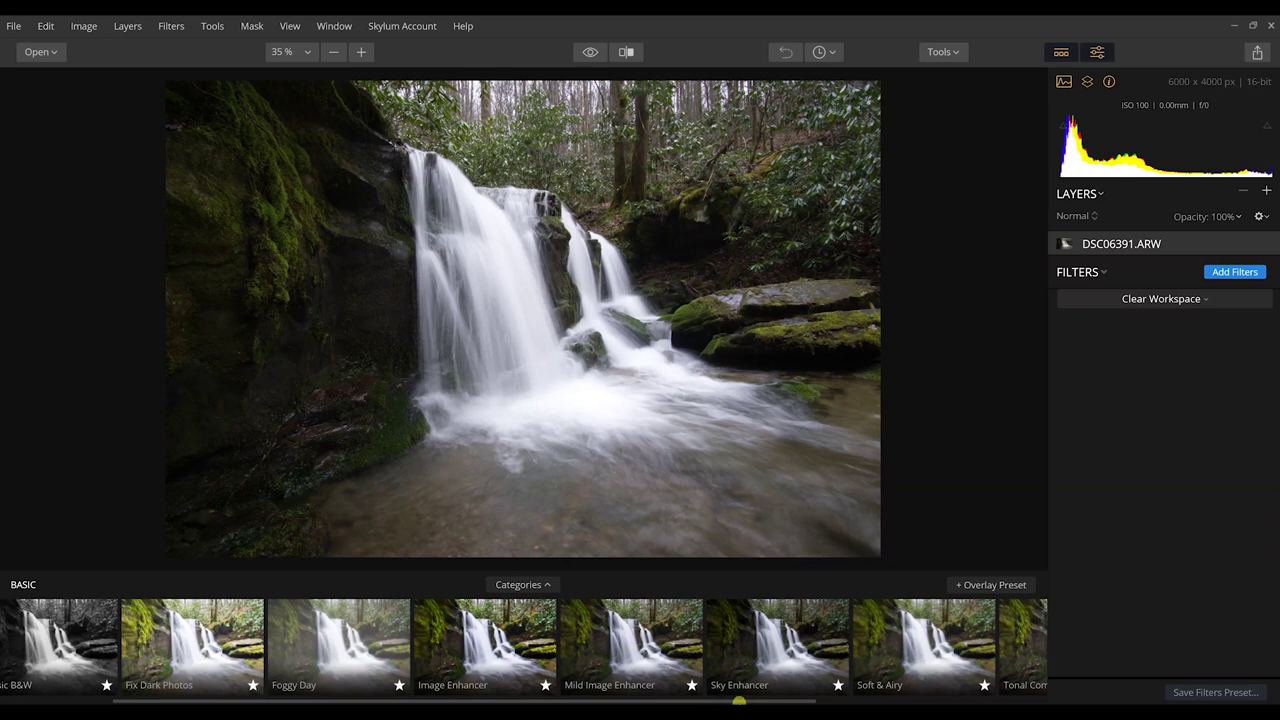
{"action": "left_click_drag", "start_coordinate": [738, 701], "coordinate": [968, 700]}
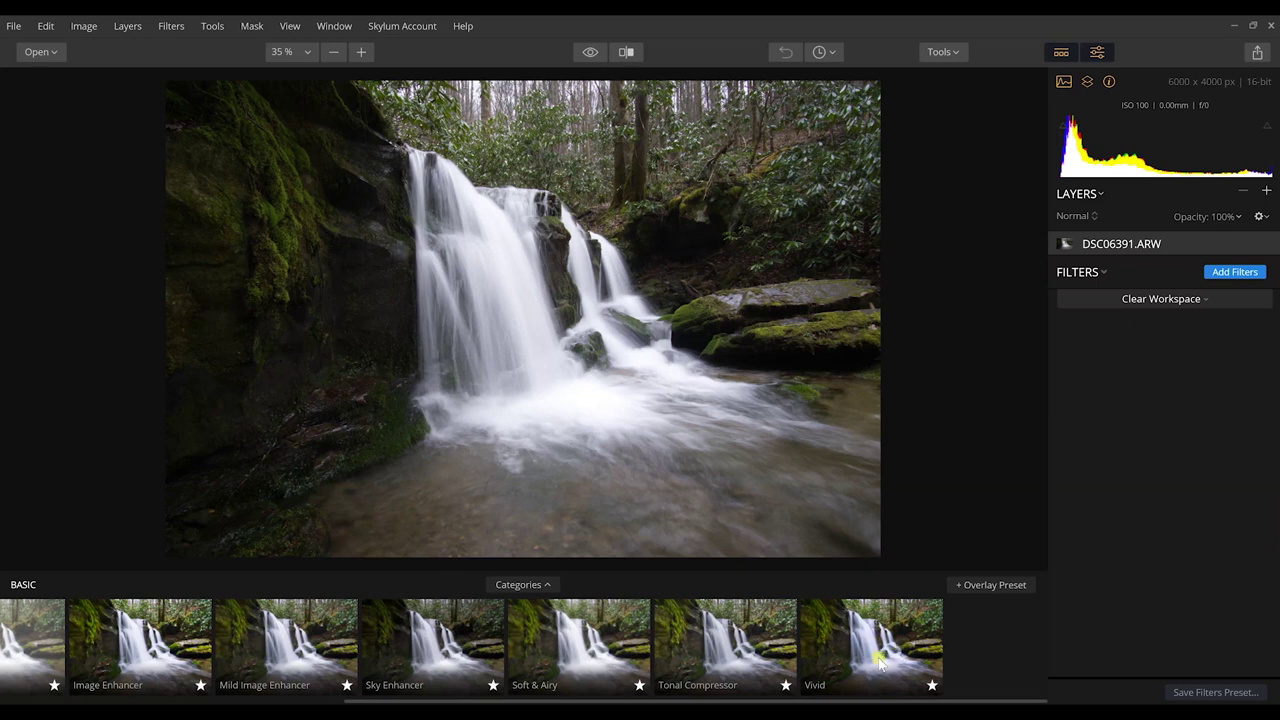
- Apply the Vivid preset at Amount 100 to the waterfall photo
{"action": "left_click", "coordinate": [873, 630]}
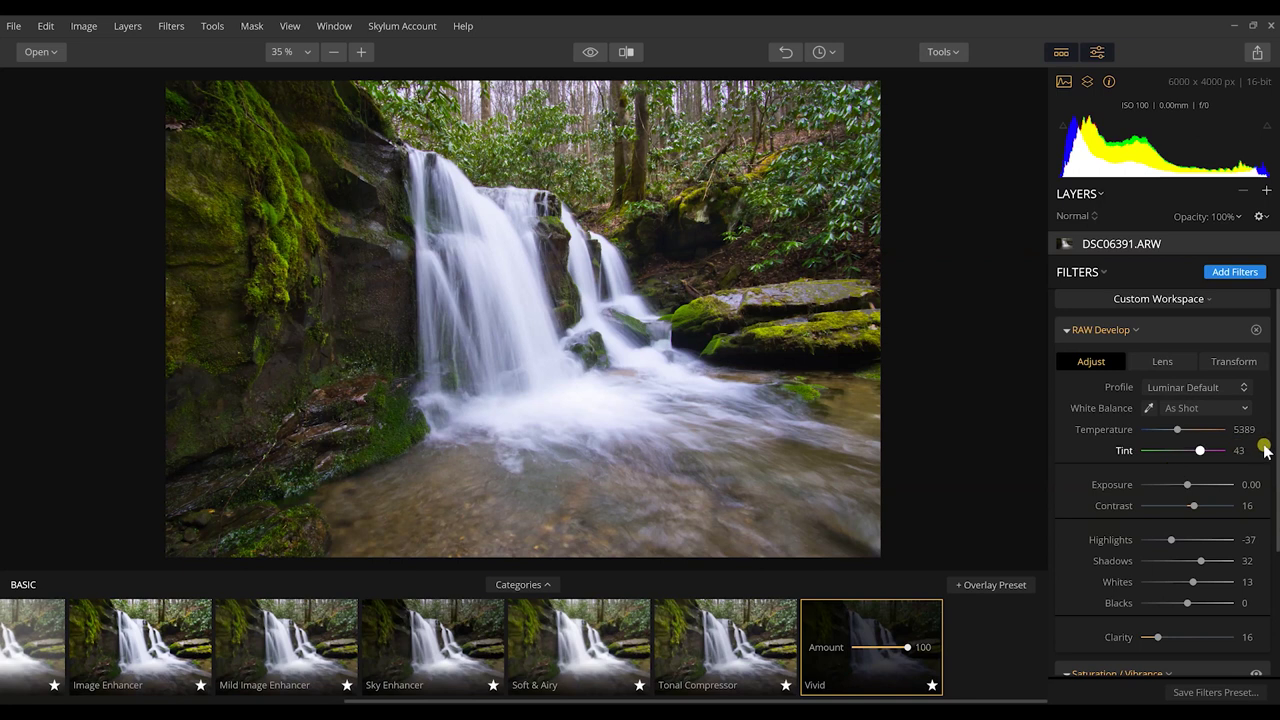
- Lower the Vivid stack's Saturation to 32 and try a lower Shadows value
{"action": "left_click_drag", "start_coordinate": [1276, 452], "coordinate": [1276, 624]}
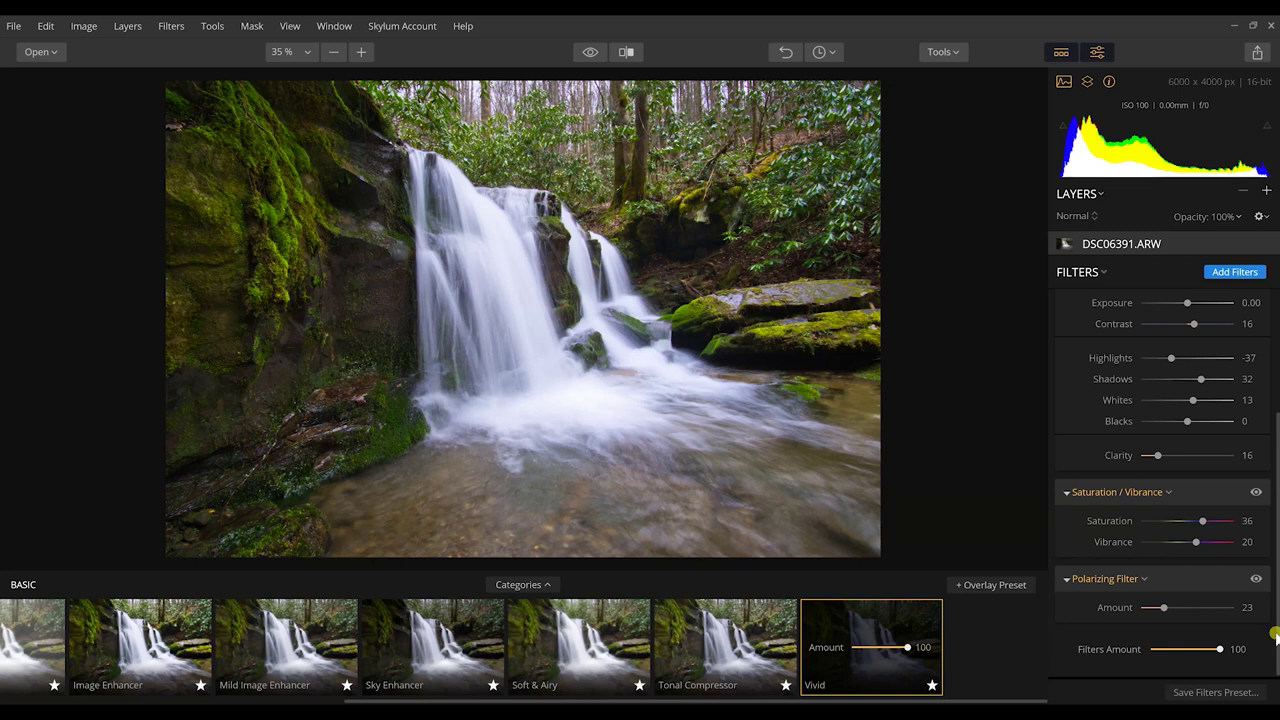
{"action": "left_click_drag", "start_coordinate": [1276, 636], "coordinate": [1265, 540]}
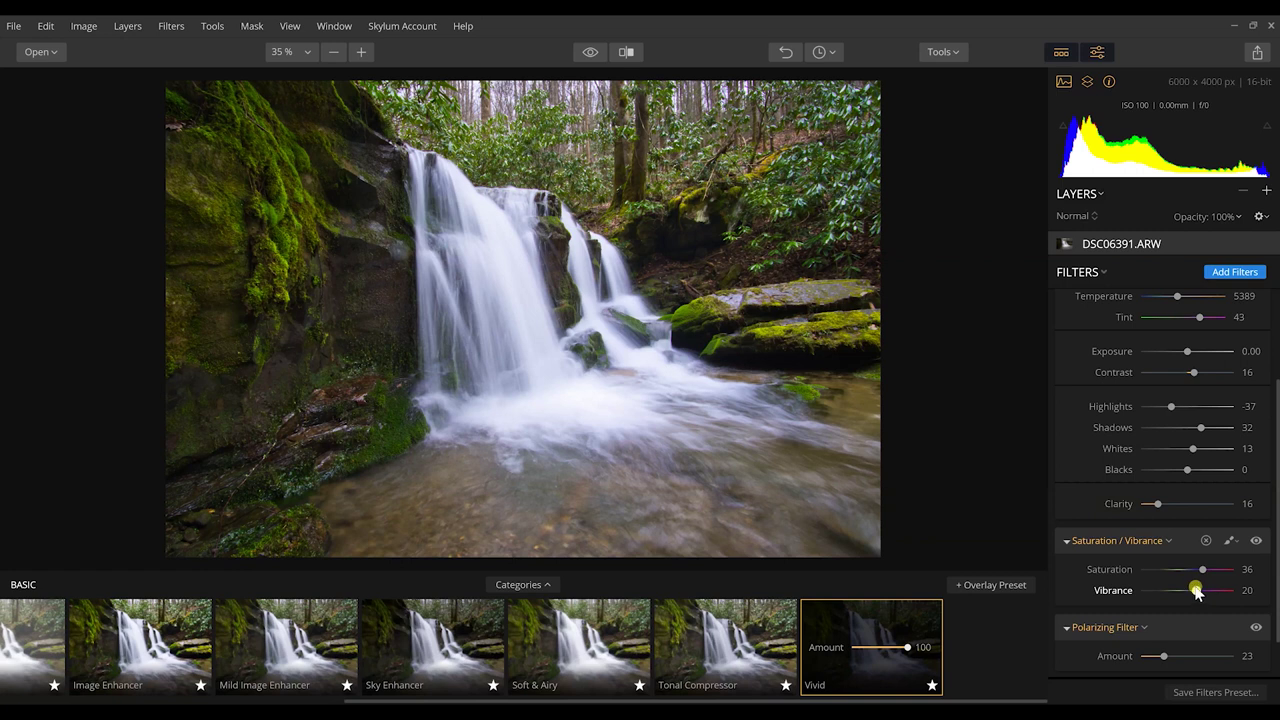
{"action": "left_click_drag", "start_coordinate": [1202, 568], "coordinate": [1200, 569]}
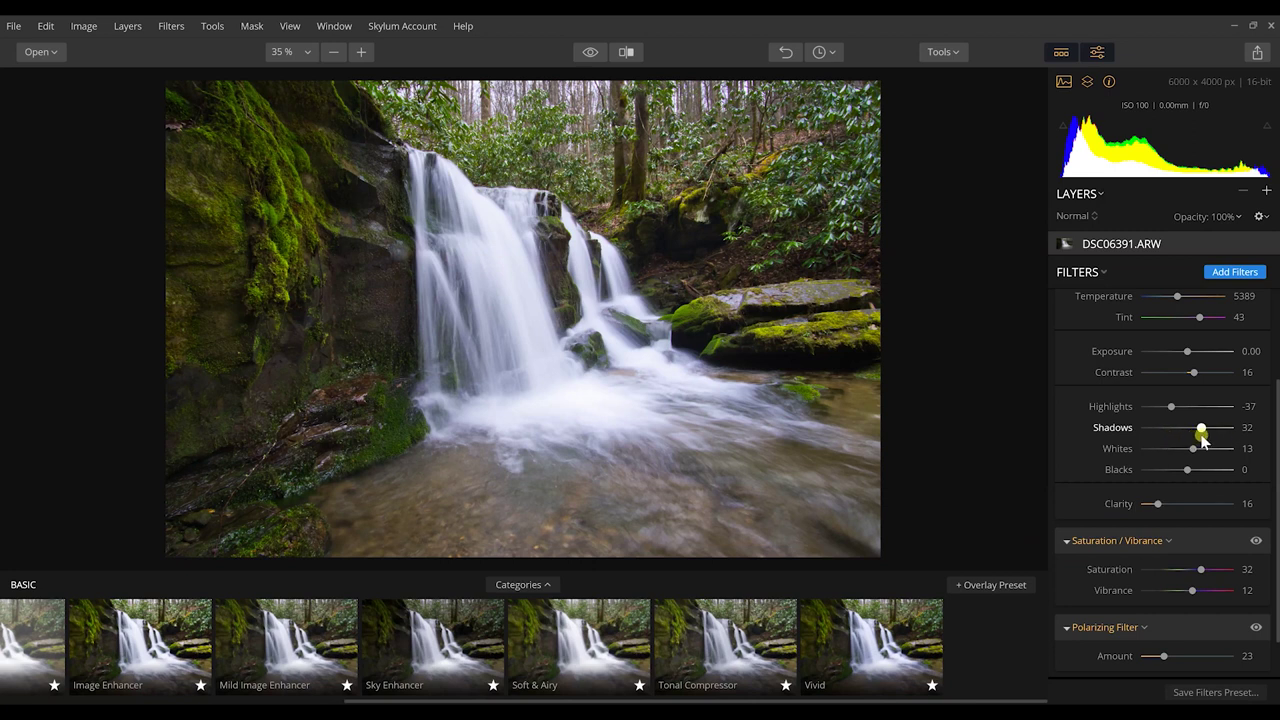
{"action": "left_click_drag", "start_coordinate": [1201, 431], "coordinate": [1199, 431]}
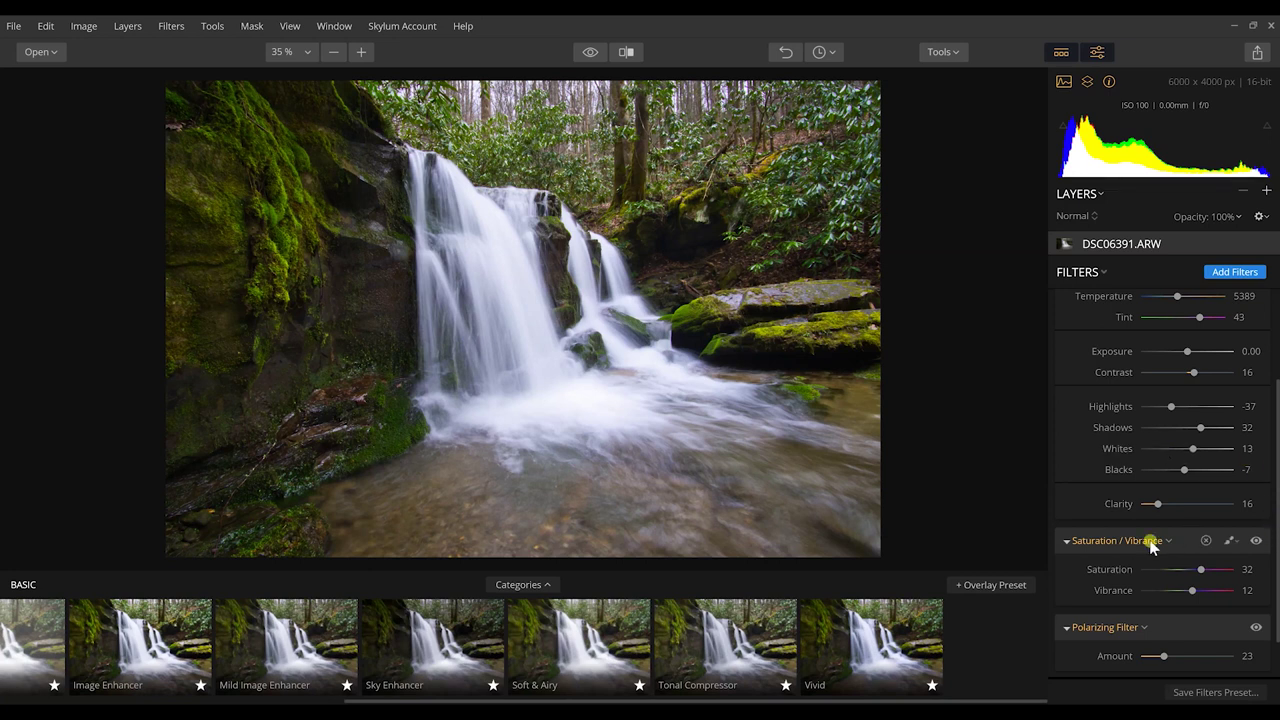
- Try moving the Polarizing Filter above Saturation/Vibrance, then bring up the Filters Catalog
{"action": "left_click_drag", "start_coordinate": [1276, 515], "coordinate": [1277, 387]}
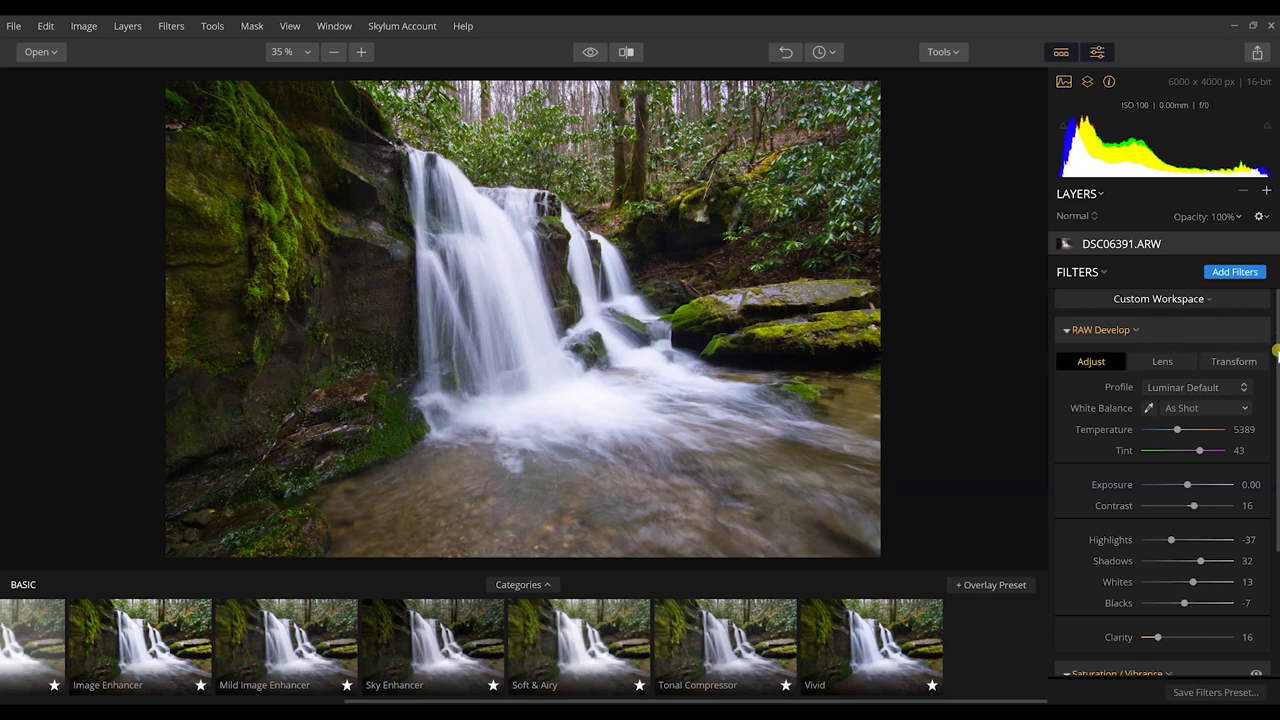
{"action": "left_click_drag", "start_coordinate": [1276, 352], "coordinate": [1277, 500]}
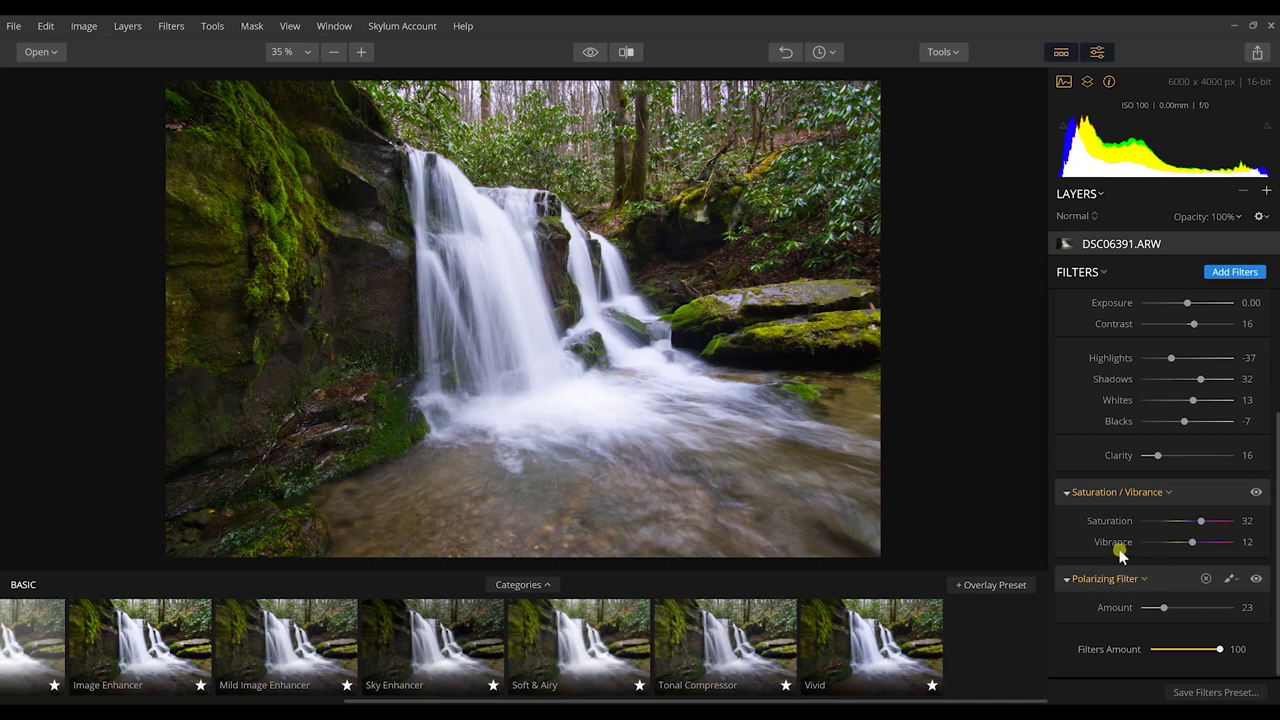
{"action": "left_click_drag", "start_coordinate": [1164, 580], "coordinate": [1114, 576]}
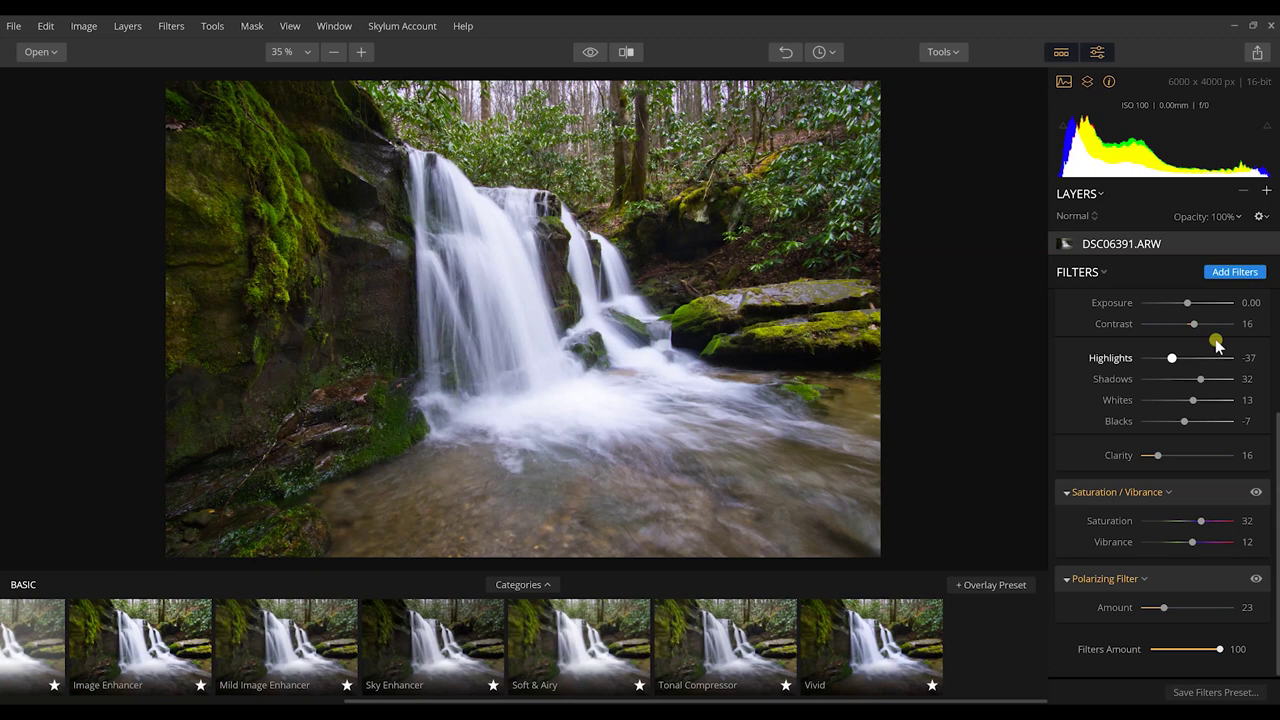
{"action": "left_click", "coordinate": [1241, 274]}
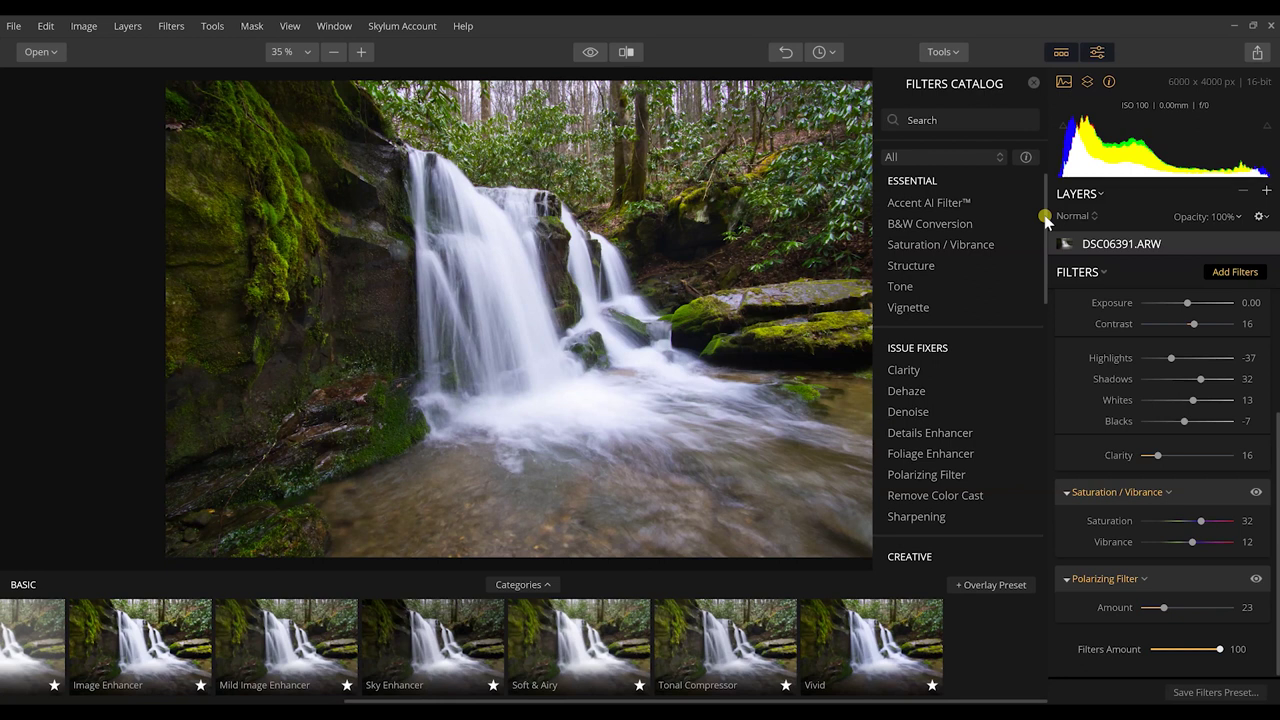
- Add the Accent AI Filter from the catalog and raise its Boost to 19
{"action": "scroll", "coordinate": [1046, 216], "scroll_direction": "down", "scroll_amount": 1}
{"action": "scroll", "coordinate": [1046, 214], "scroll_direction": "up", "scroll_amount": 1}
{"action": "left_click", "coordinate": [930, 204]}
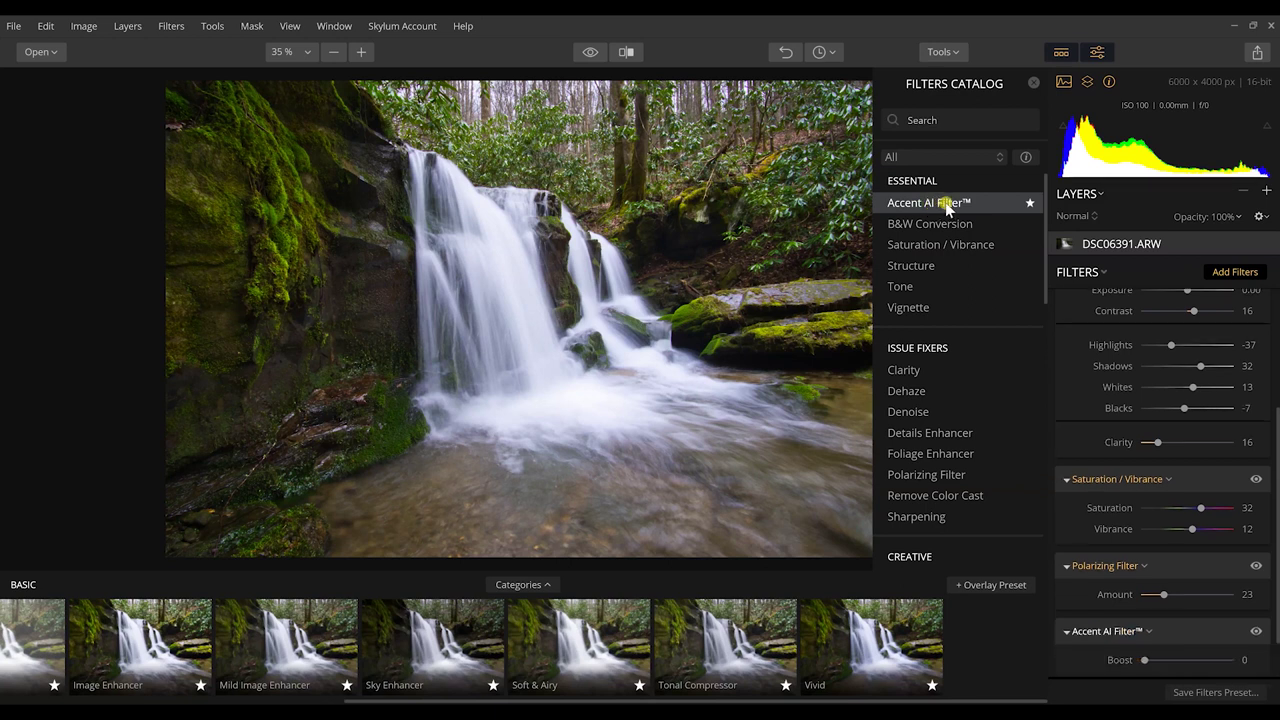
{"action": "left_click", "coordinate": [1031, 85]}
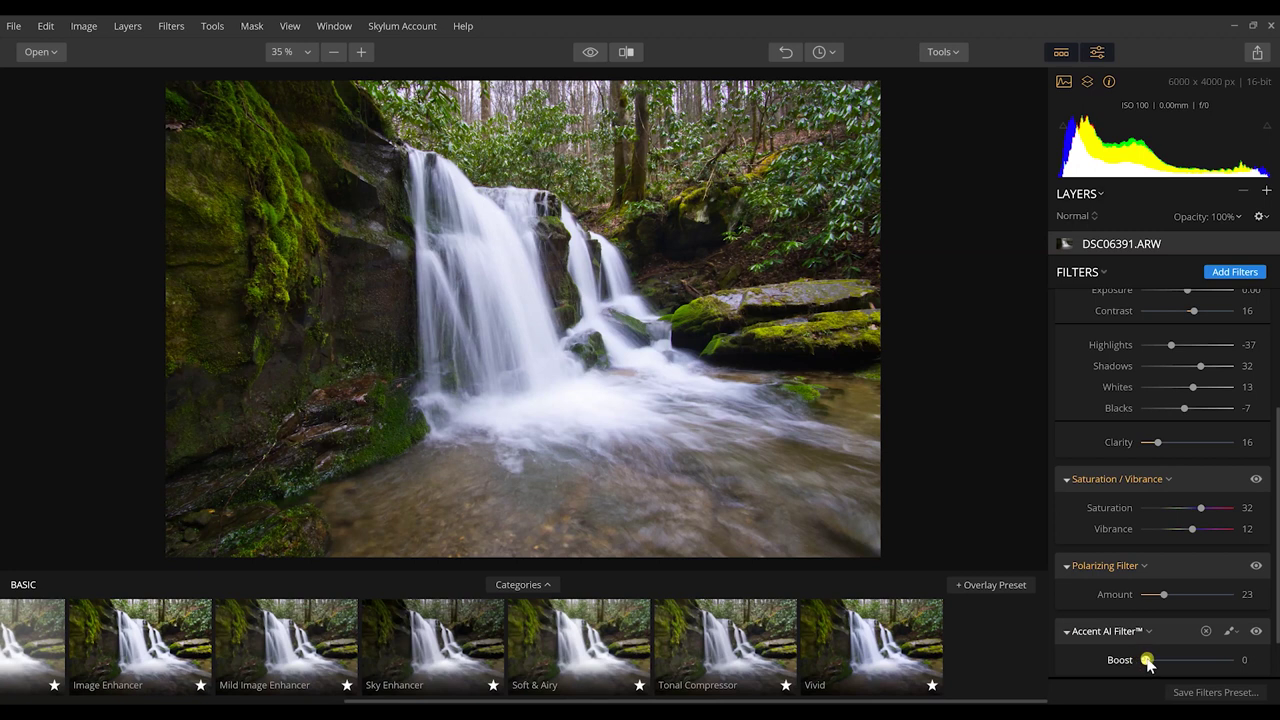
{"action": "left_click_drag", "start_coordinate": [1147, 663], "coordinate": [1154, 663]}
{"action": "mouse_move", "coordinate": [1157, 663]}
{"action": "left_mouse_down"}
{"action": "mouse_move", "coordinate": [1186, 663]}
{"action": "mouse_move", "coordinate": [1166, 664]}
{"action": "left_mouse_up"}
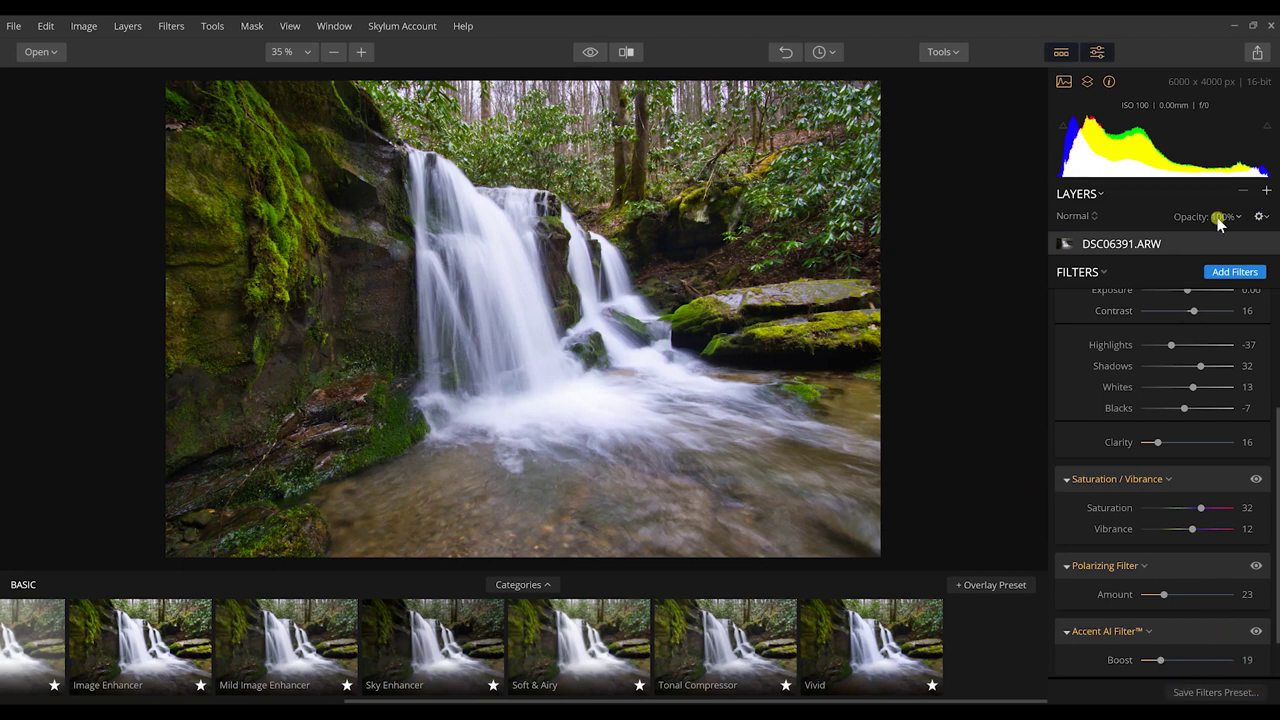
- Add an HSL filter and set its Blue saturation to -25
{"action": "left_click", "coordinate": [1228, 274]}
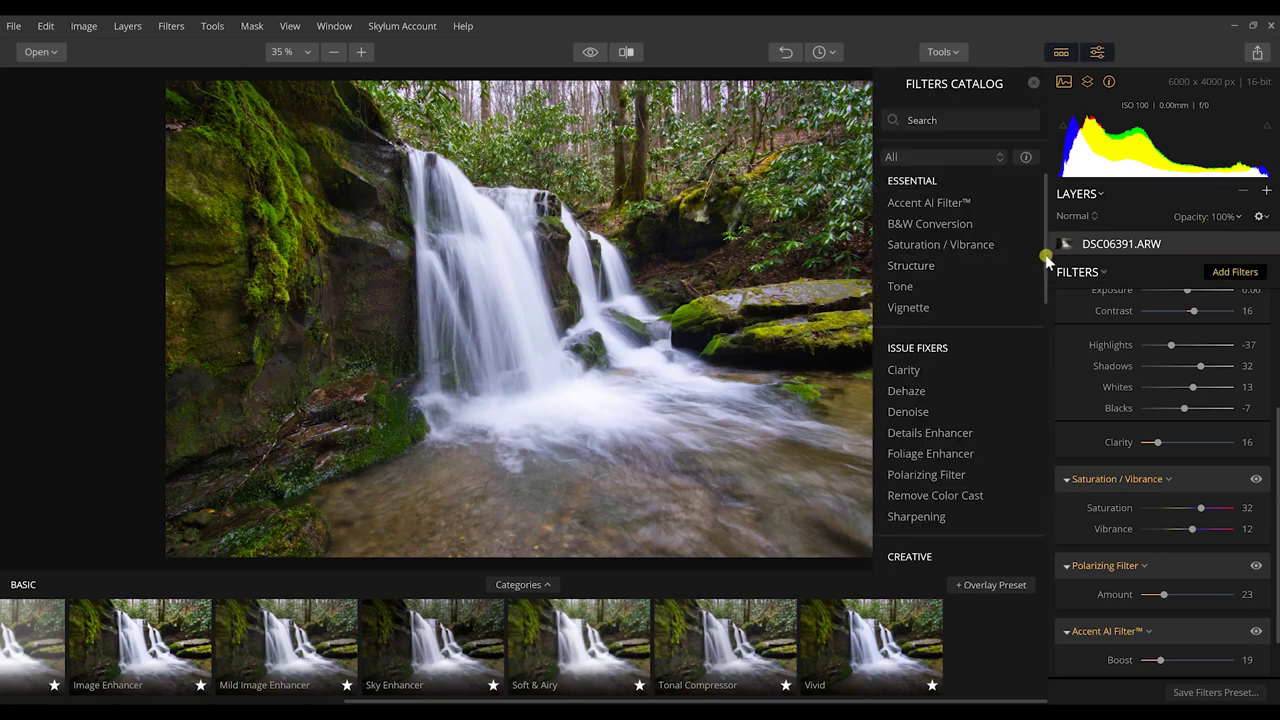
{"action": "left_click_drag", "start_coordinate": [1046, 252], "coordinate": [1043, 522]}
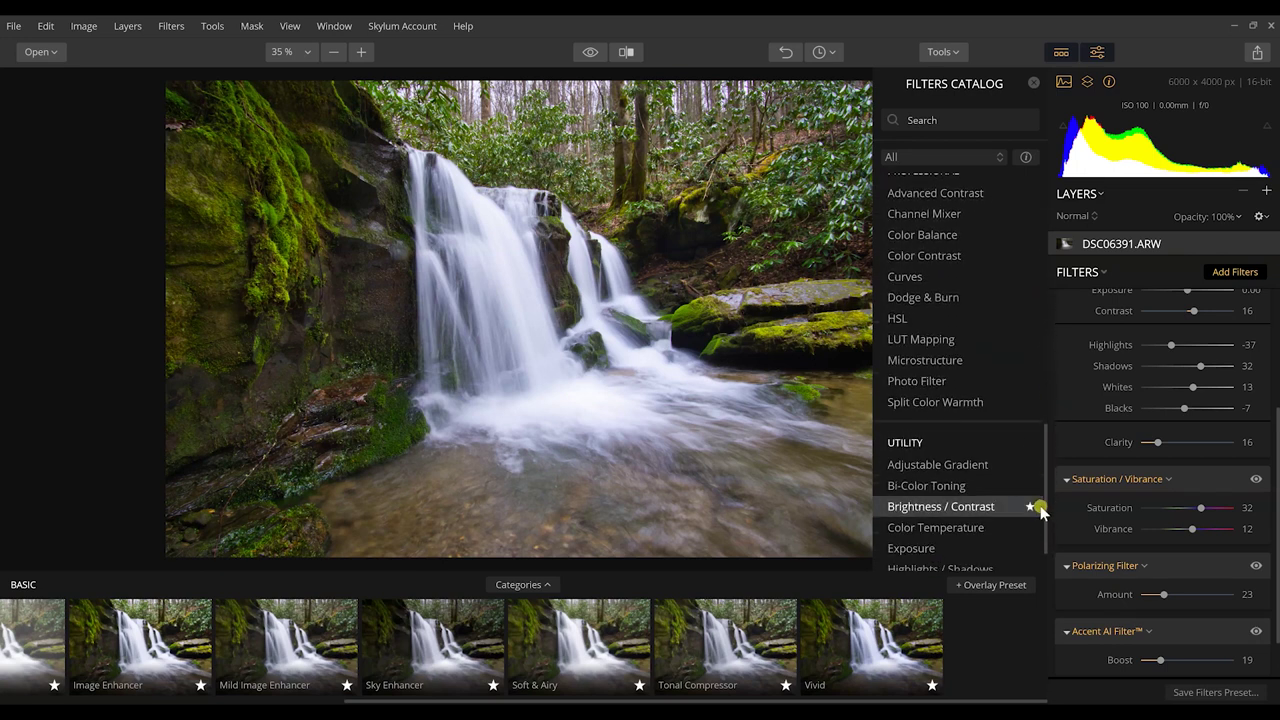
{"action": "left_click", "coordinate": [897, 320]}
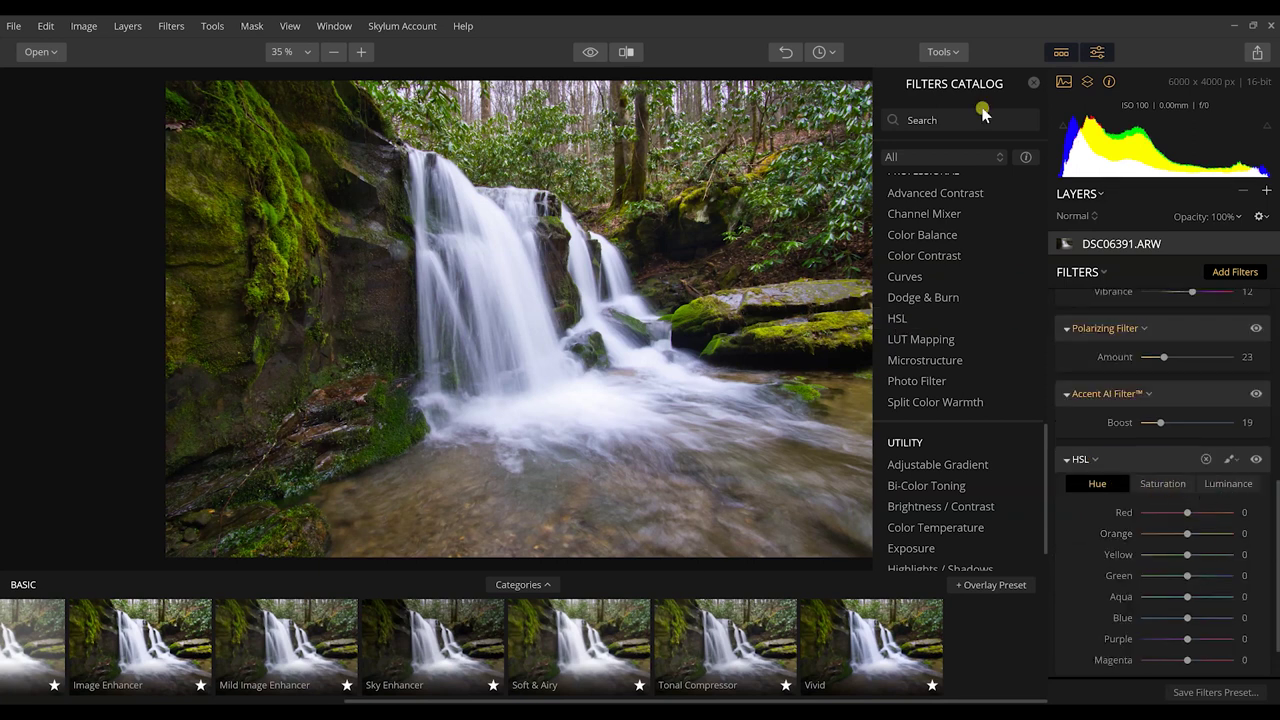
{"action": "left_click", "coordinate": [1033, 82]}
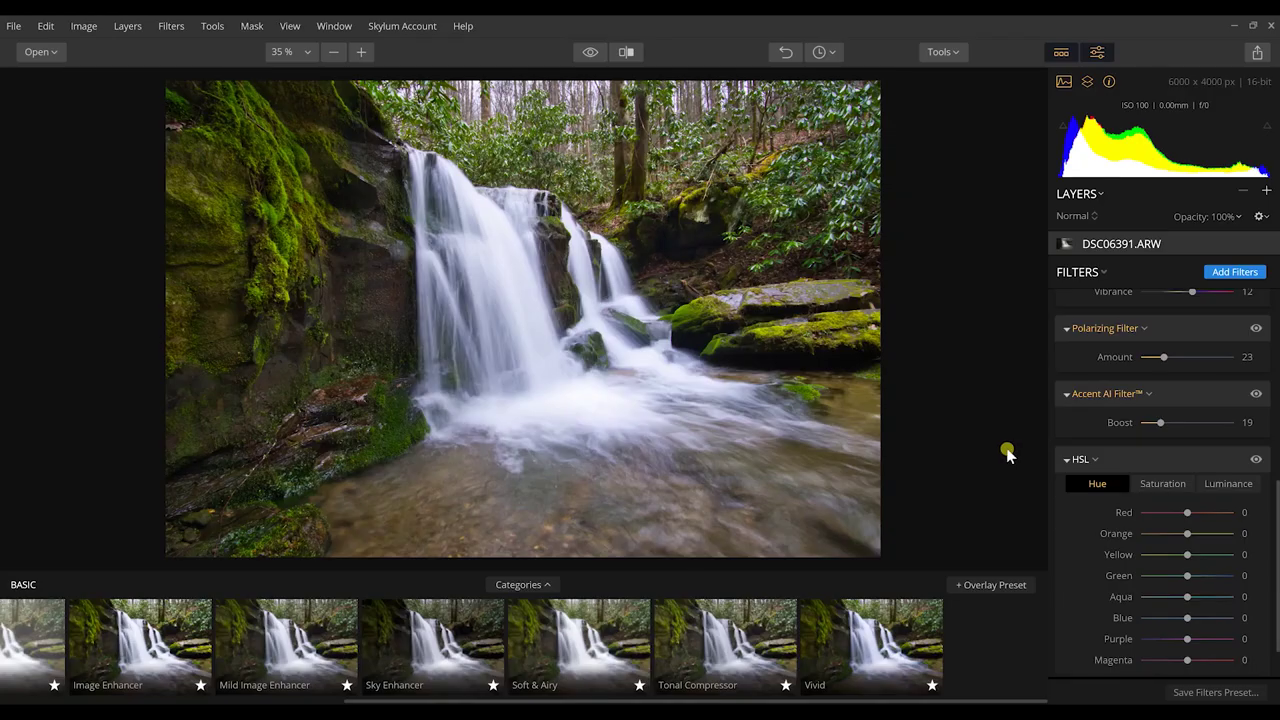
{"action": "left_click", "coordinate": [1163, 486]}
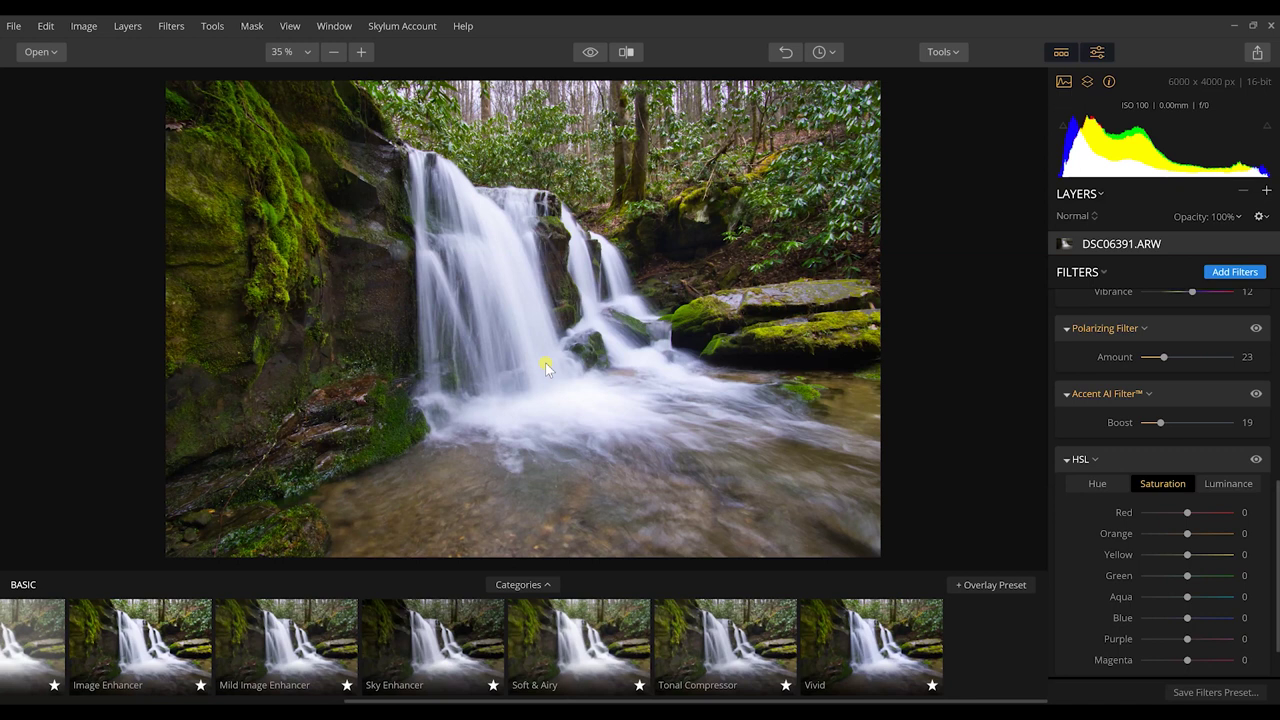
{"action": "mouse_move", "coordinate": [1158, 616]}
{"action": "left_mouse_down"}
{"action": "mouse_move", "coordinate": [1186, 617]}
{"action": "mouse_move", "coordinate": [1166, 622]}
{"action": "left_mouse_up"}
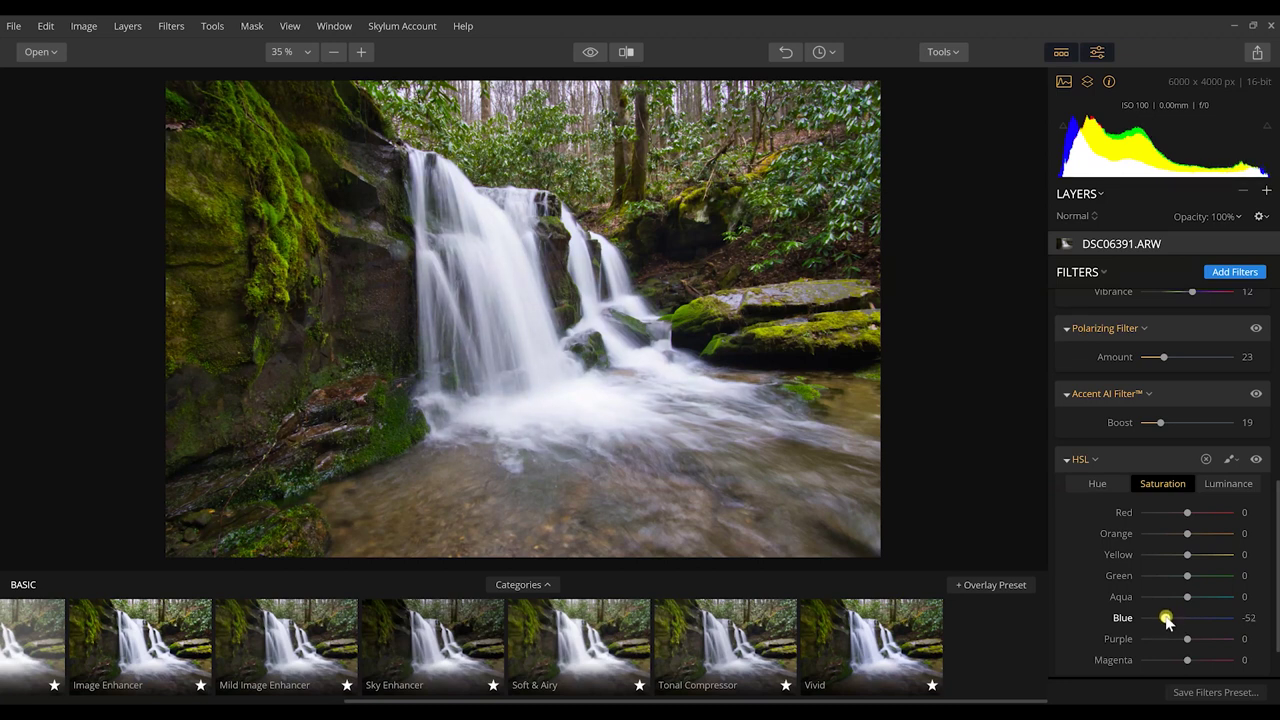
{"action": "mouse_move", "coordinate": [1167, 618]}
{"action": "left_mouse_down"}
{"action": "mouse_move", "coordinate": [1248, 619]}
{"action": "mouse_move", "coordinate": [1181, 621]}
{"action": "left_mouse_up"}
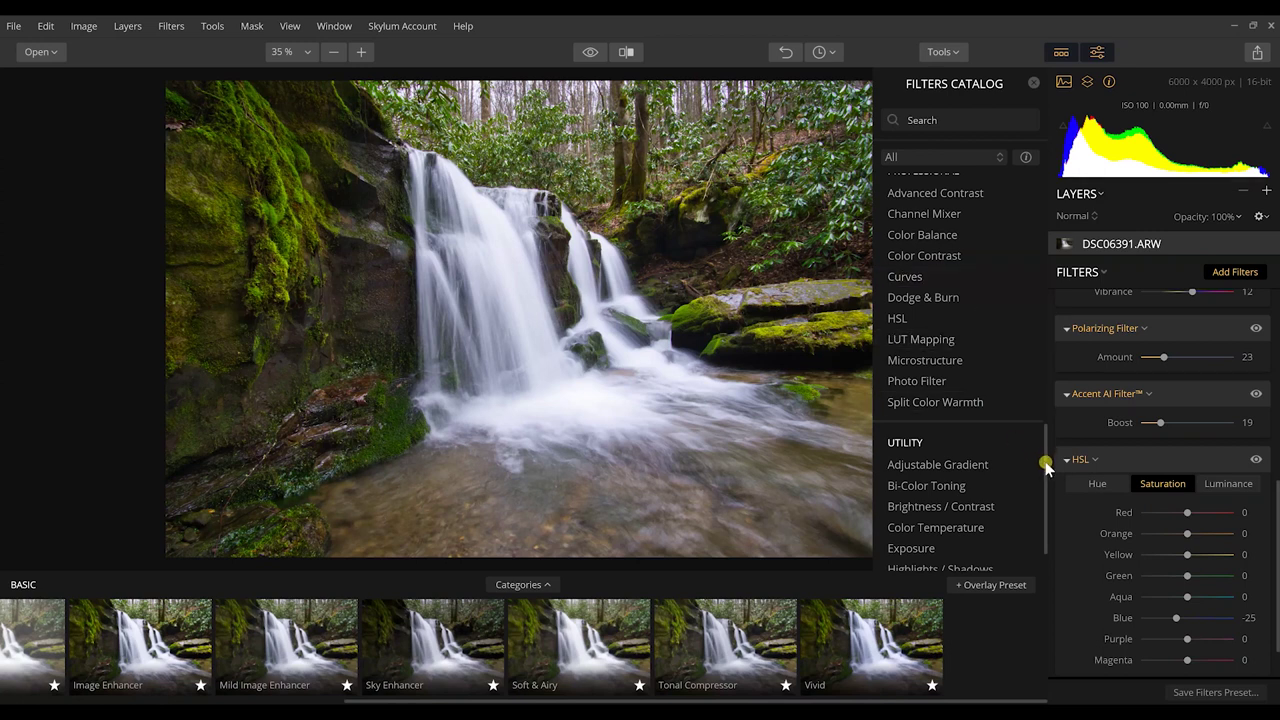
- Add a Curves filter and bend an S-curve, lifting highlights and pulling shadows down
{"action": "left_click_drag", "start_coordinate": [1045, 467], "coordinate": [1043, 512]}
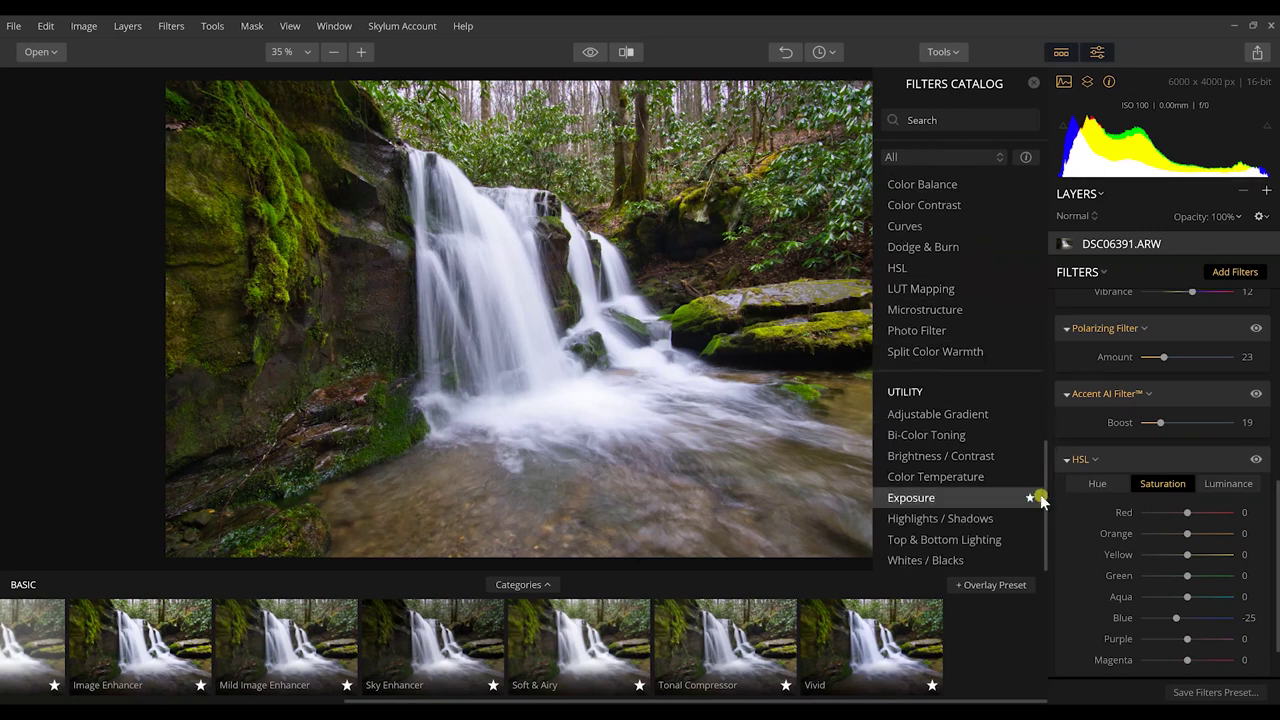
{"action": "left_click", "coordinate": [905, 226]}
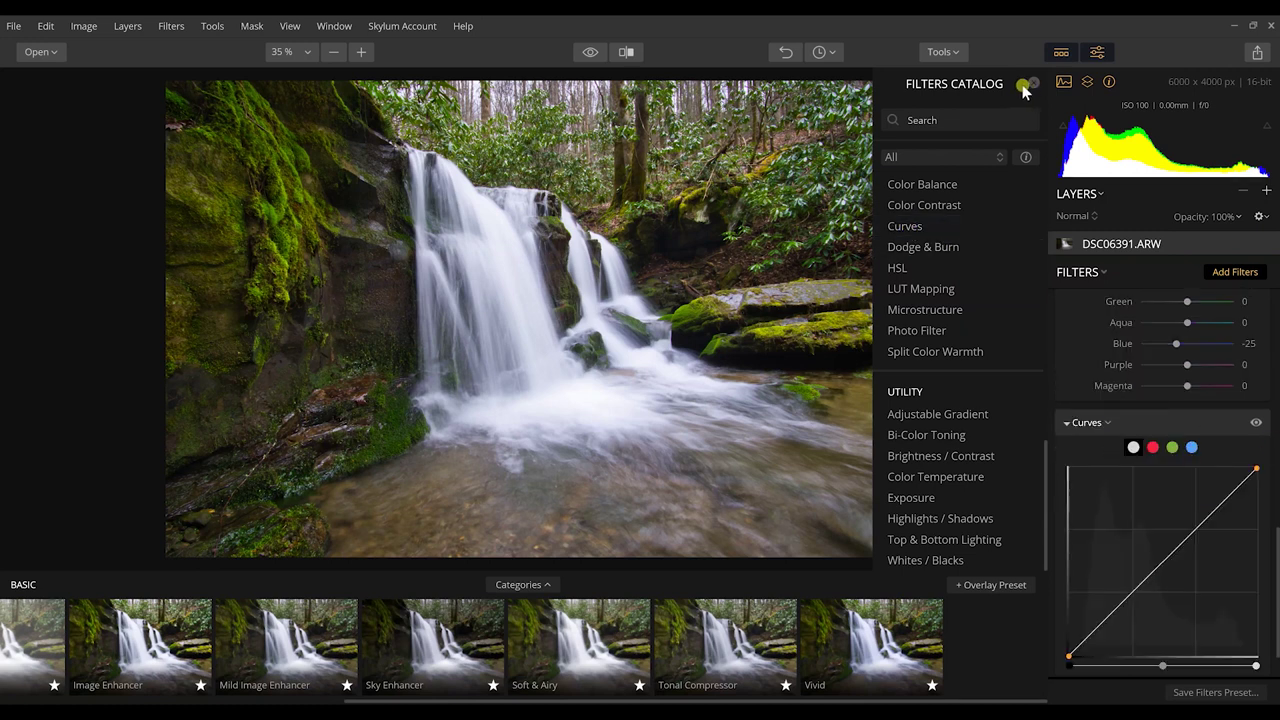
{"action": "left_click", "coordinate": [1033, 83]}
{"action": "left_click", "coordinate": [1207, 518]}
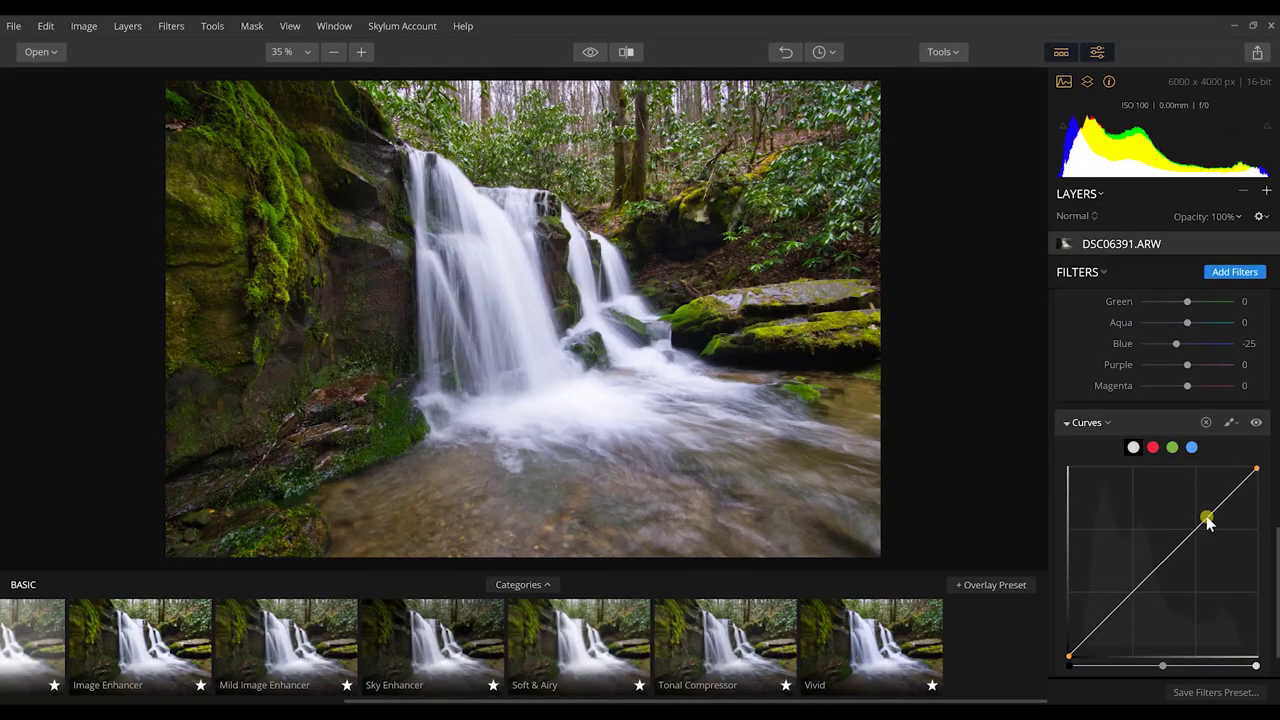
{"action": "left_click_drag", "start_coordinate": [1207, 522], "coordinate": [1205, 516]}
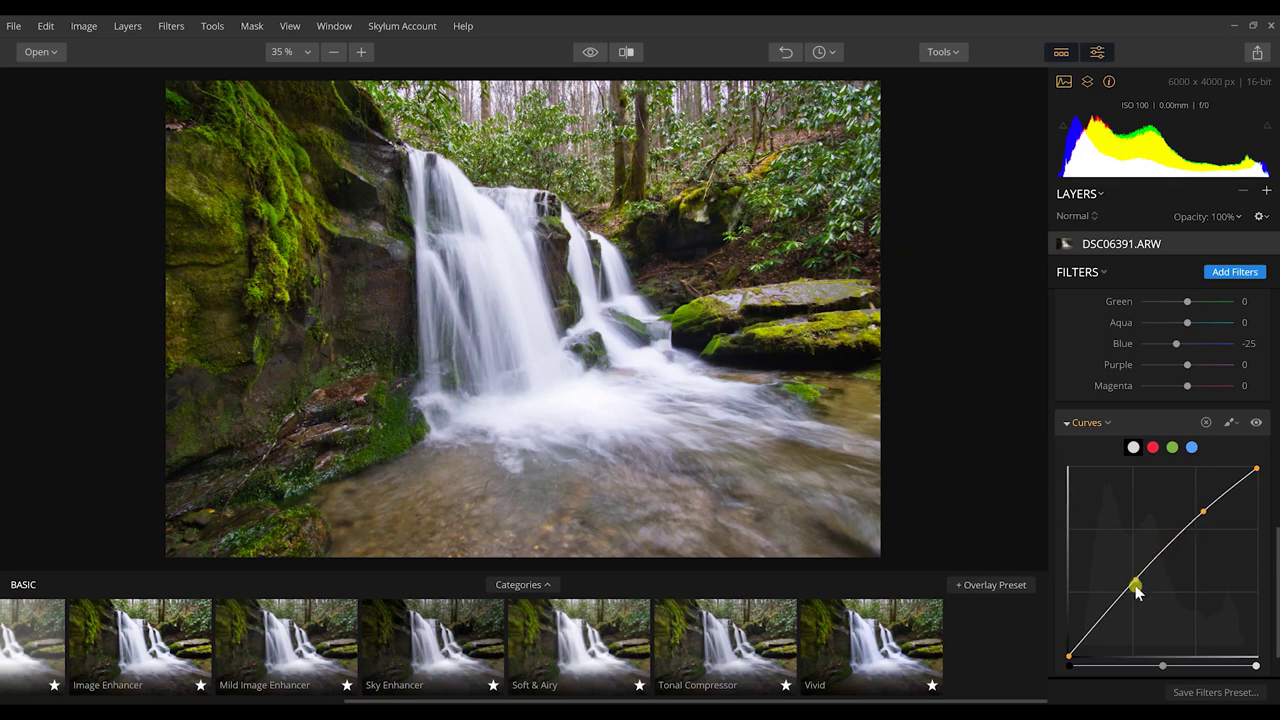
{"action": "left_click_drag", "start_coordinate": [1134, 589], "coordinate": [1137, 598]}
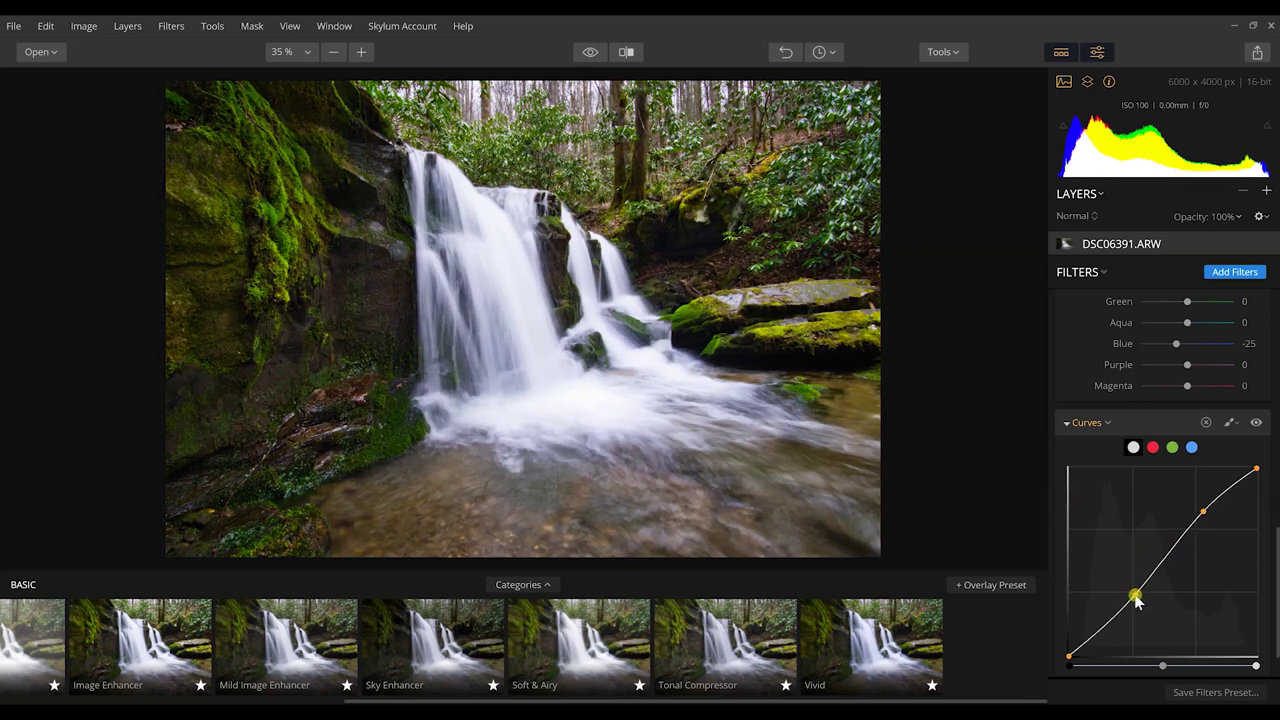
{"action": "left_click", "coordinate": [1233, 425]}
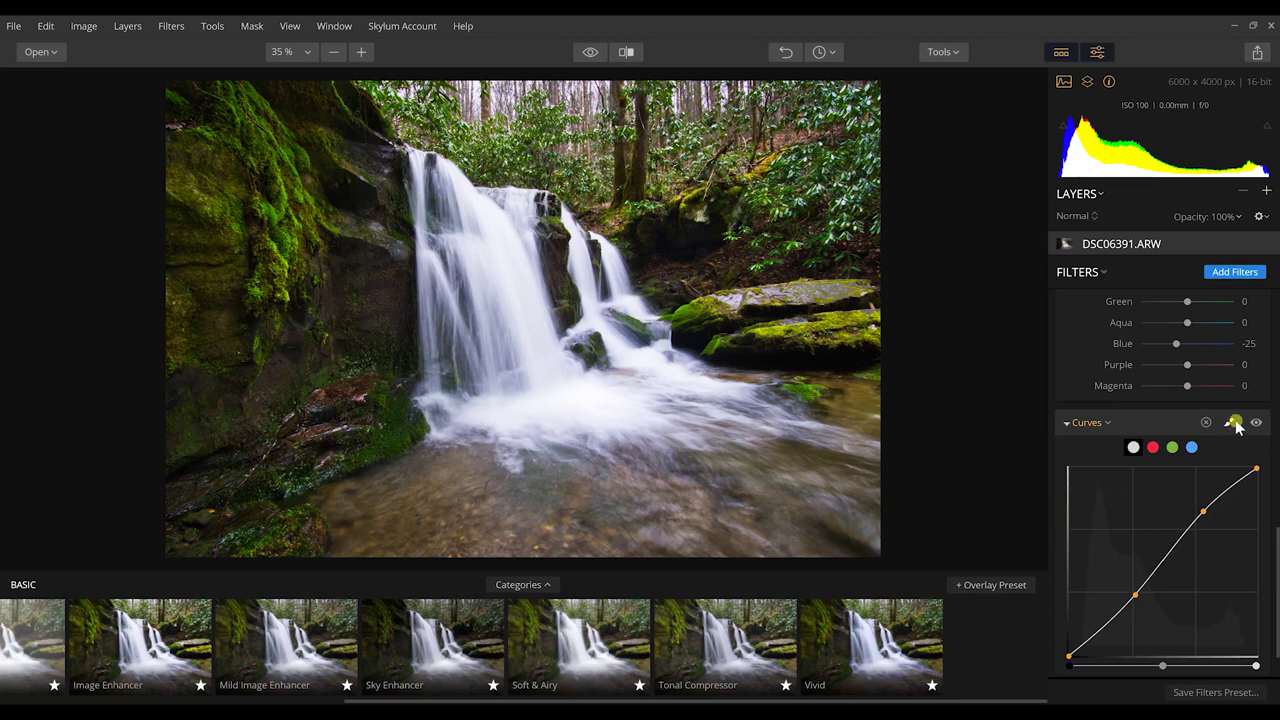
- Apply a Luminosity Mask to the Curves filter from its masking menu
{"action": "left_click", "coordinate": [1235, 424]}
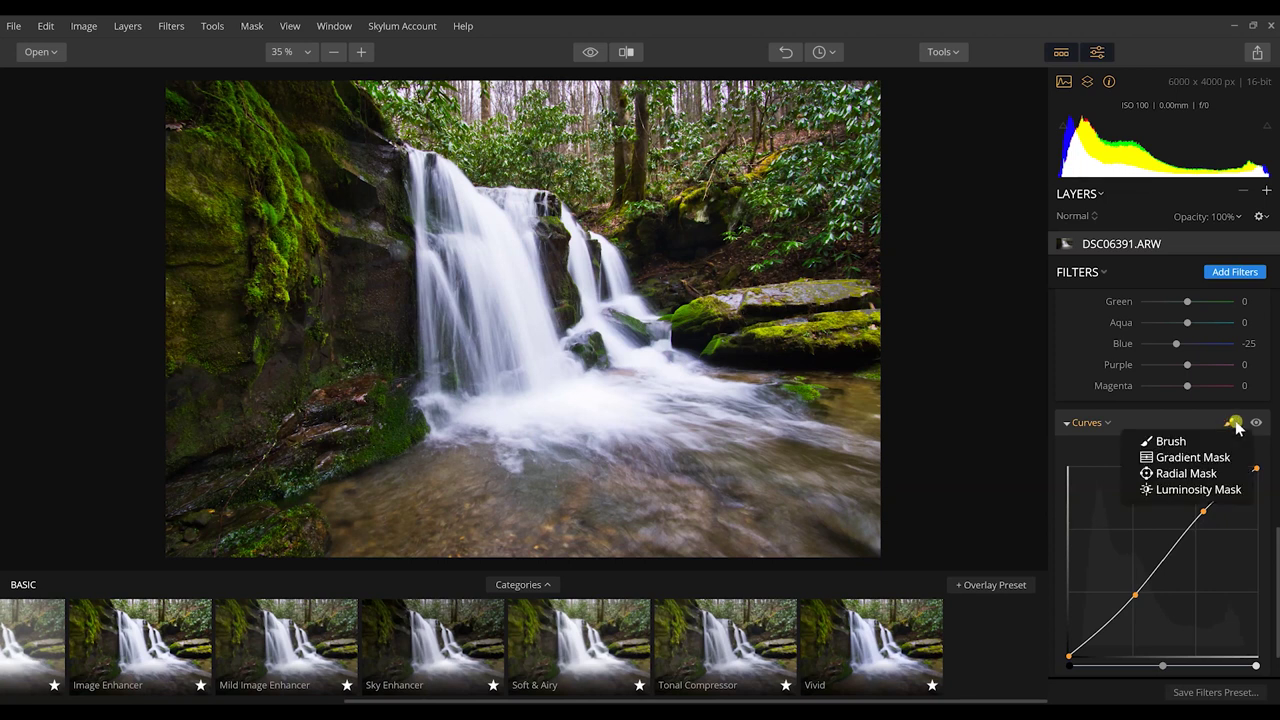
{"action": "left_click", "coordinate": [1168, 449]}
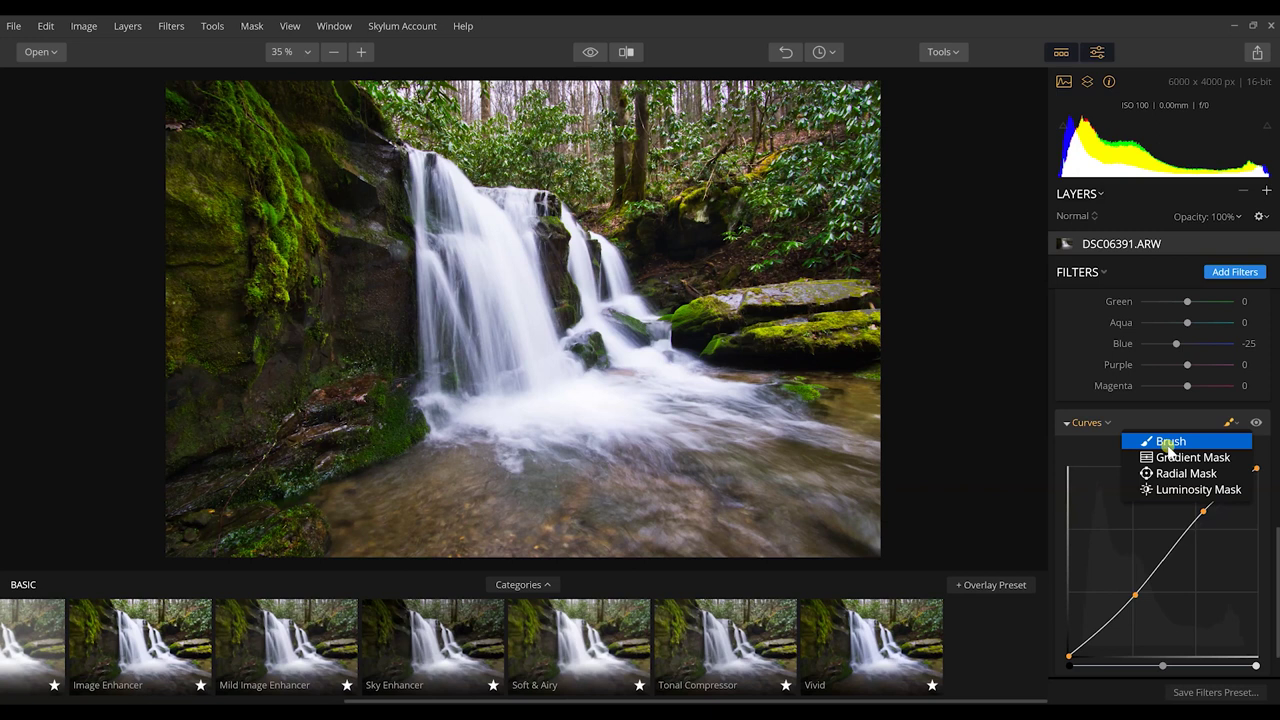
{"action": "left_click", "coordinate": [1196, 490]}
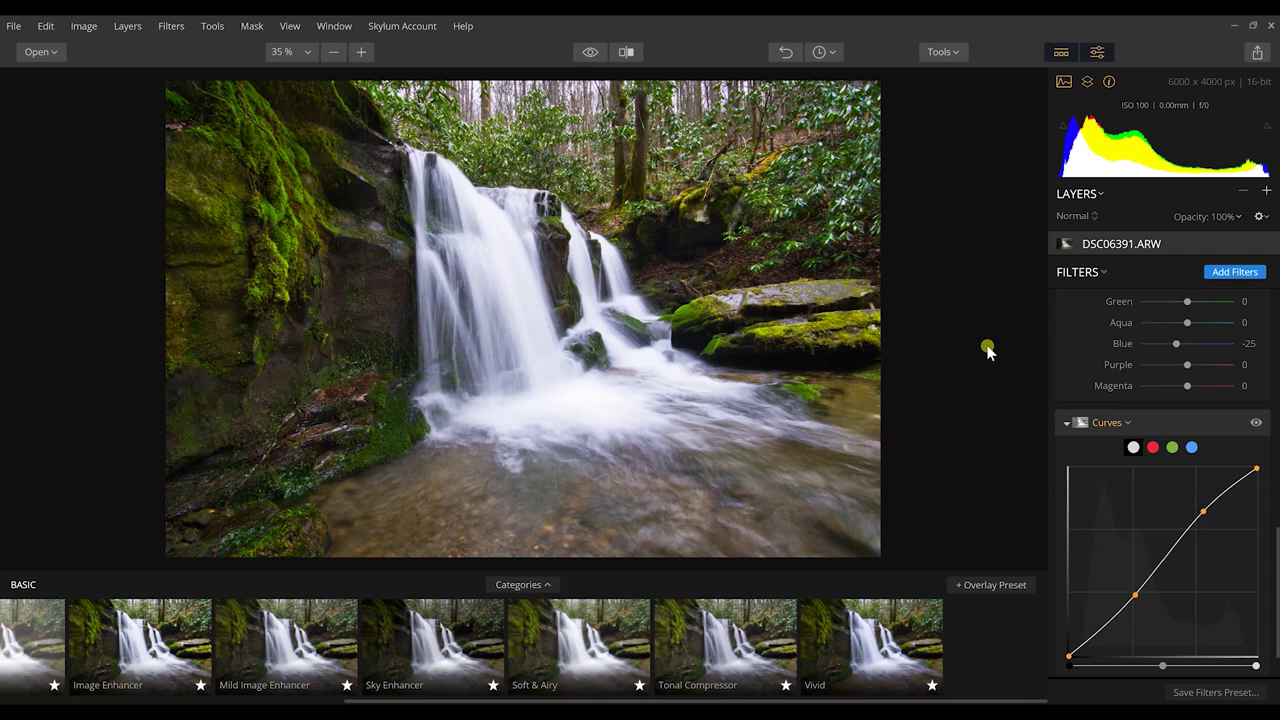
- Add Dodge & Burn at Amount 100 and lighten the waterfall from top to pool
{"action": "left_click", "coordinate": [1236, 273]}
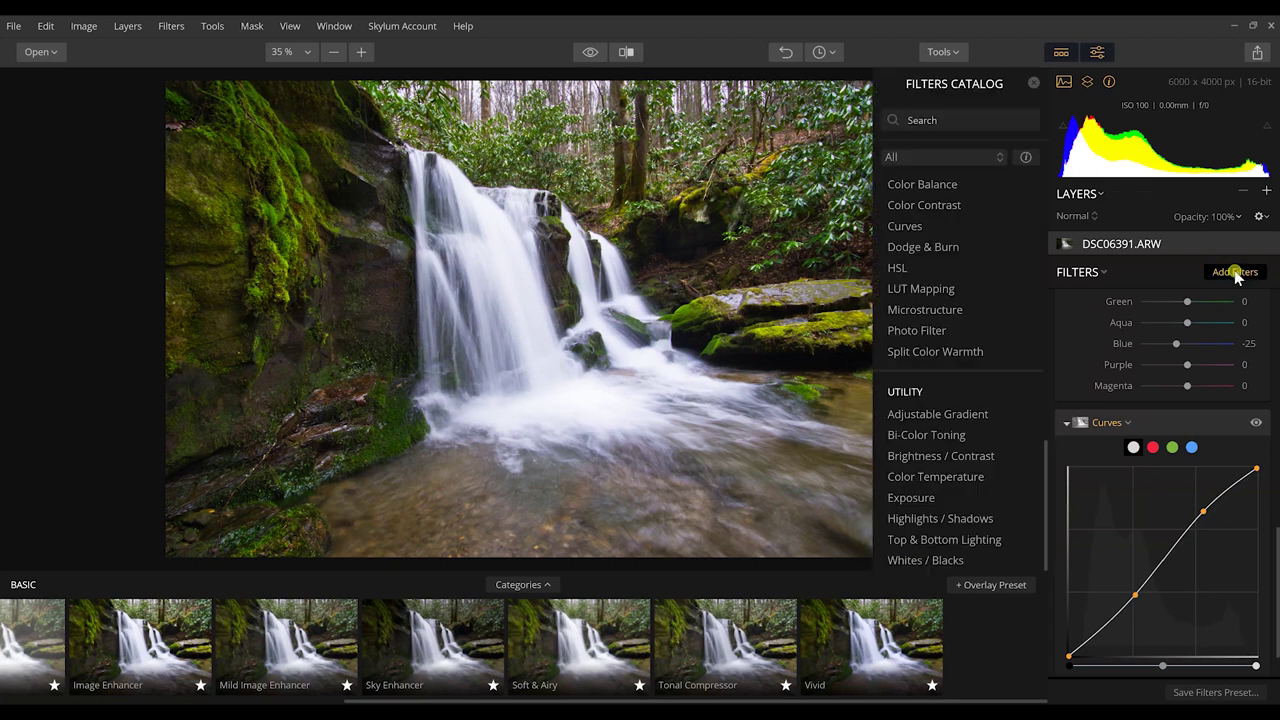
{"action": "left_click", "coordinate": [928, 250]}
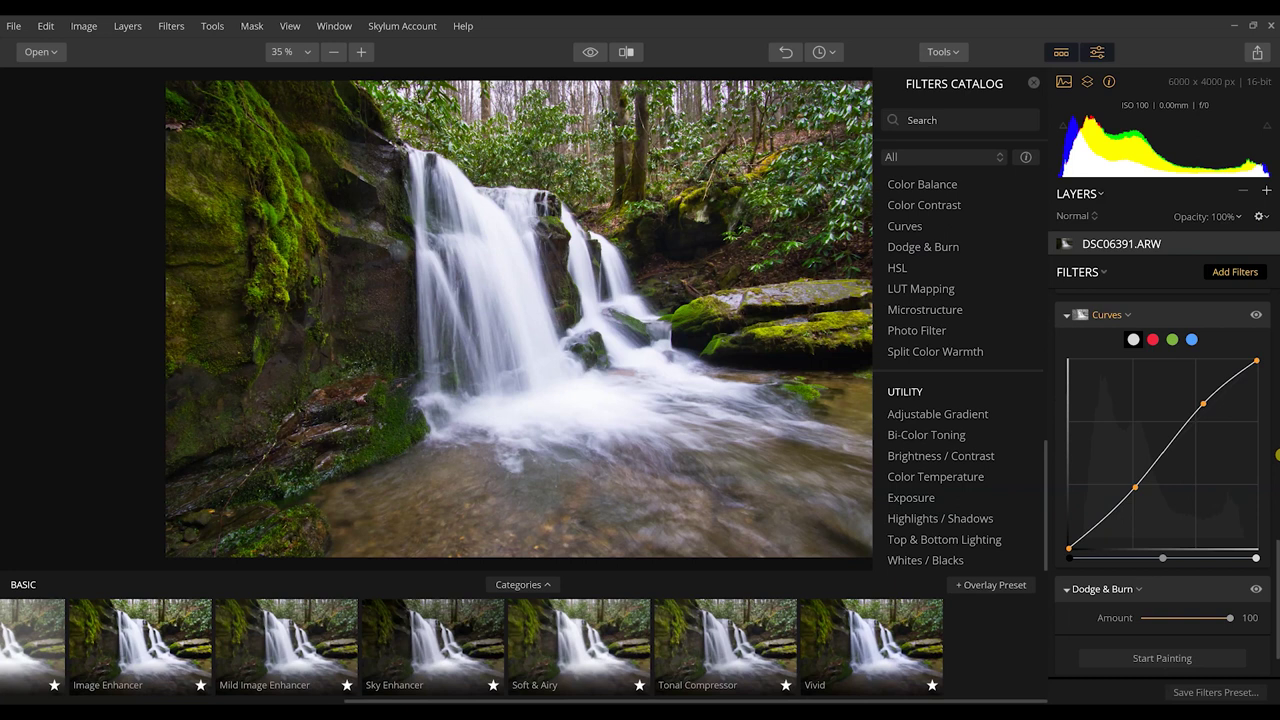
{"action": "left_click_drag", "start_coordinate": [1157, 624], "coordinate": [1233, 621]}
{"action": "left_click", "coordinate": [1162, 658]}
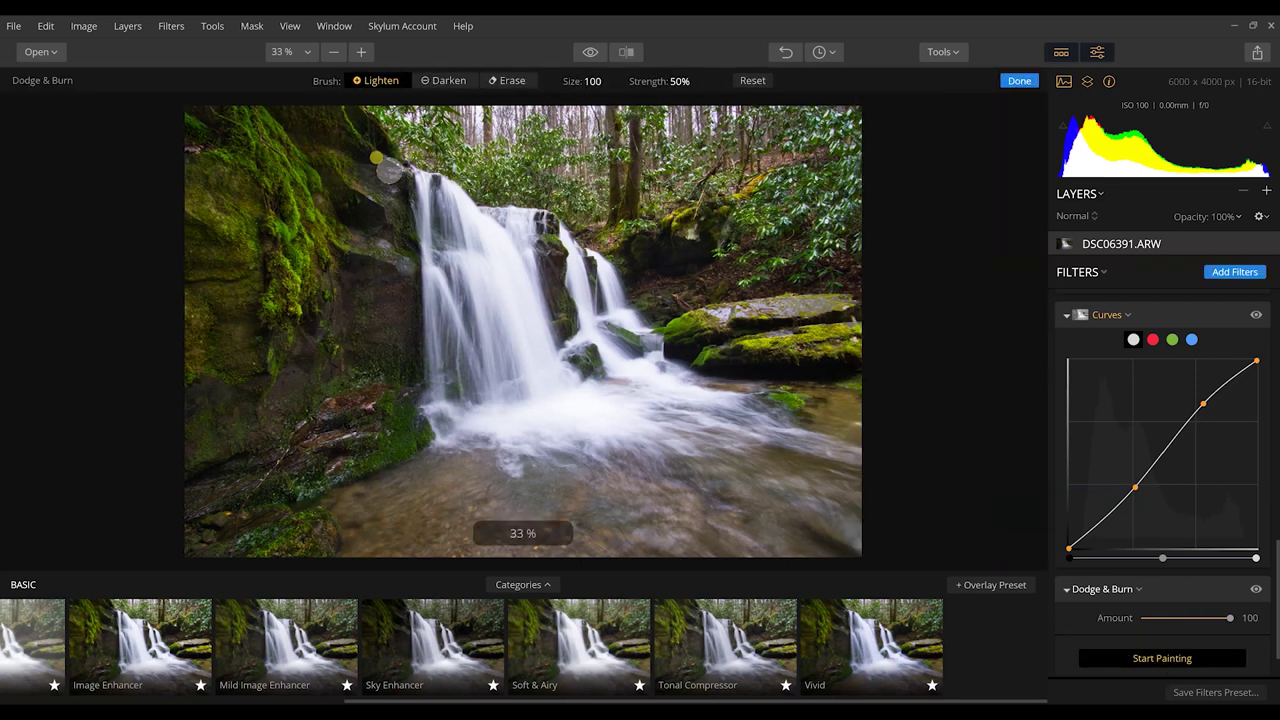
{"action": "mouse_move", "coordinate": [391, 171]}
{"action": "left_mouse_down"}
{"action": "mouse_move", "coordinate": [471, 286]}
{"action": "mouse_move", "coordinate": [713, 452]}
{"action": "left_mouse_up"}
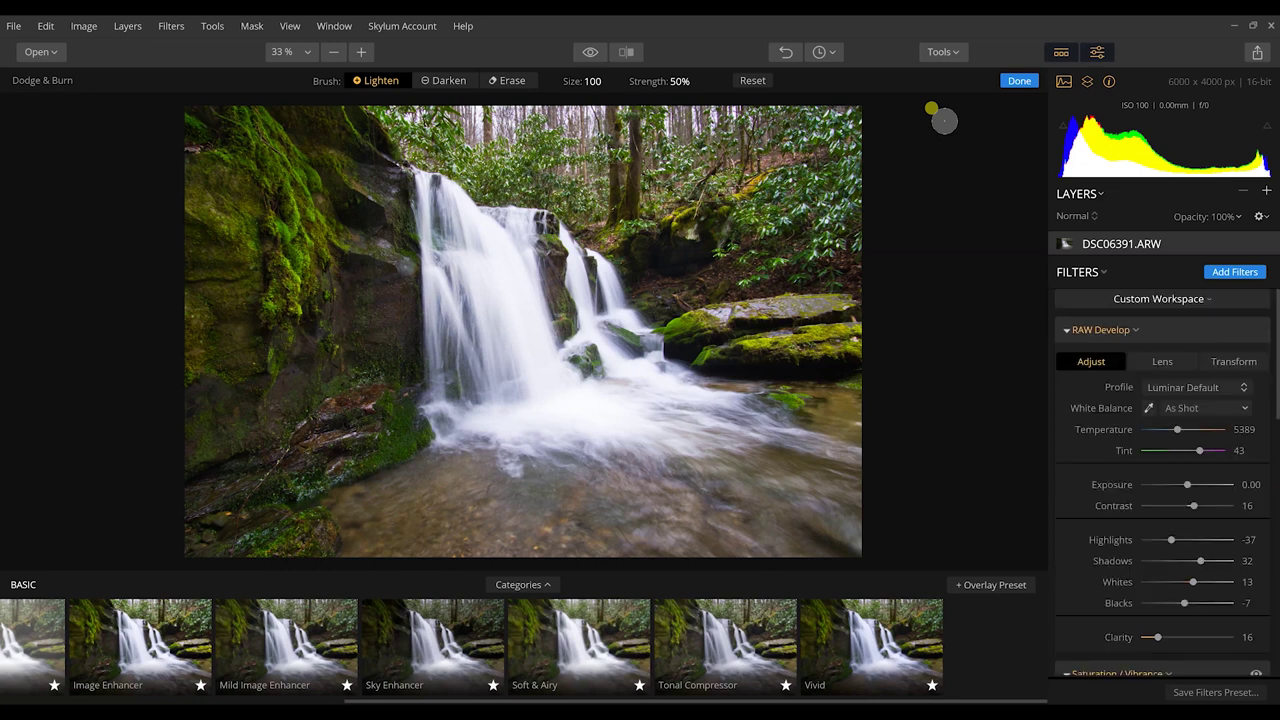
{"action": "left_click", "coordinate": [1020, 83]}
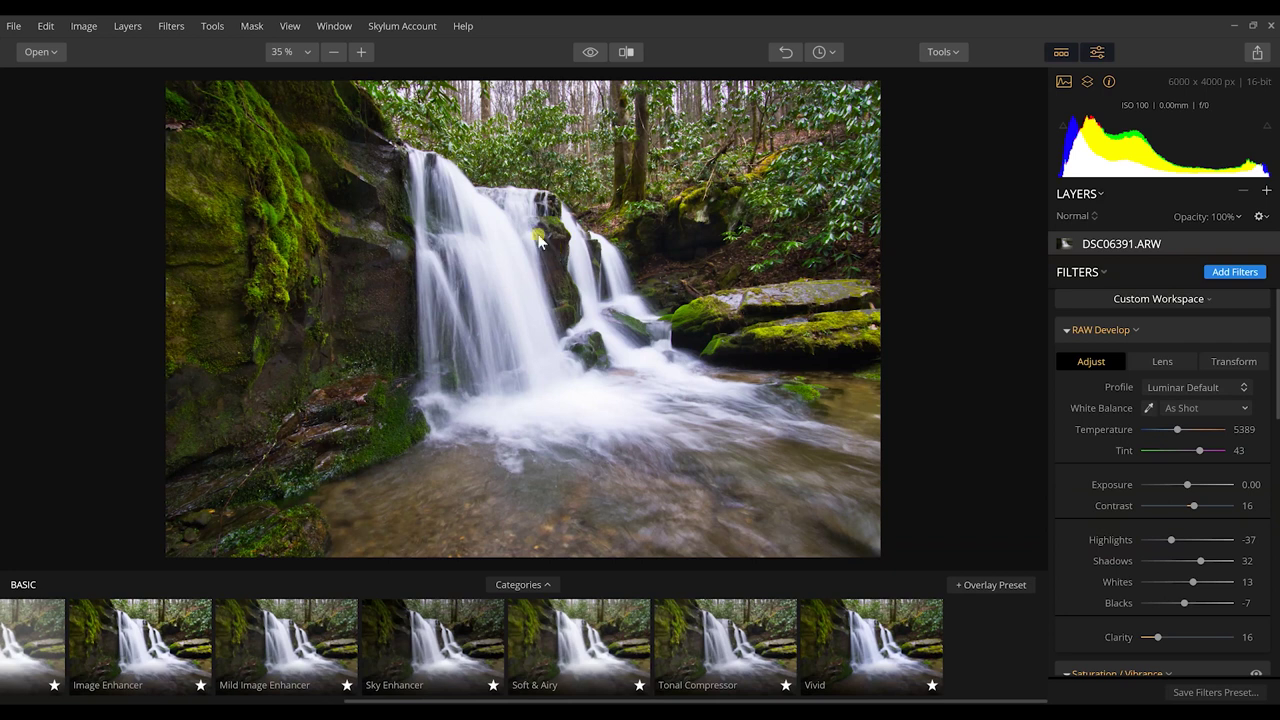
- Show a Before/After split and position the divider so most of the photo appears edited
{"action": "left_click", "coordinate": [627, 53]}
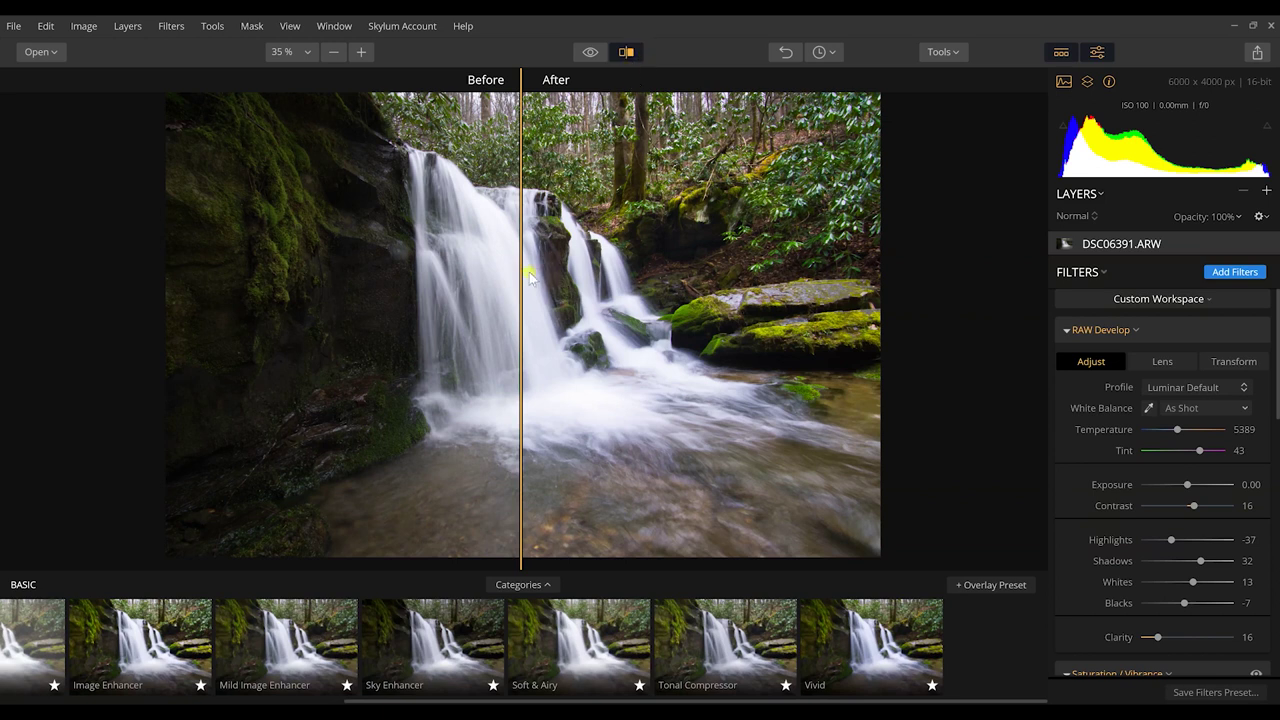
{"action": "left_click_drag", "start_coordinate": [521, 276], "coordinate": [909, 309]}
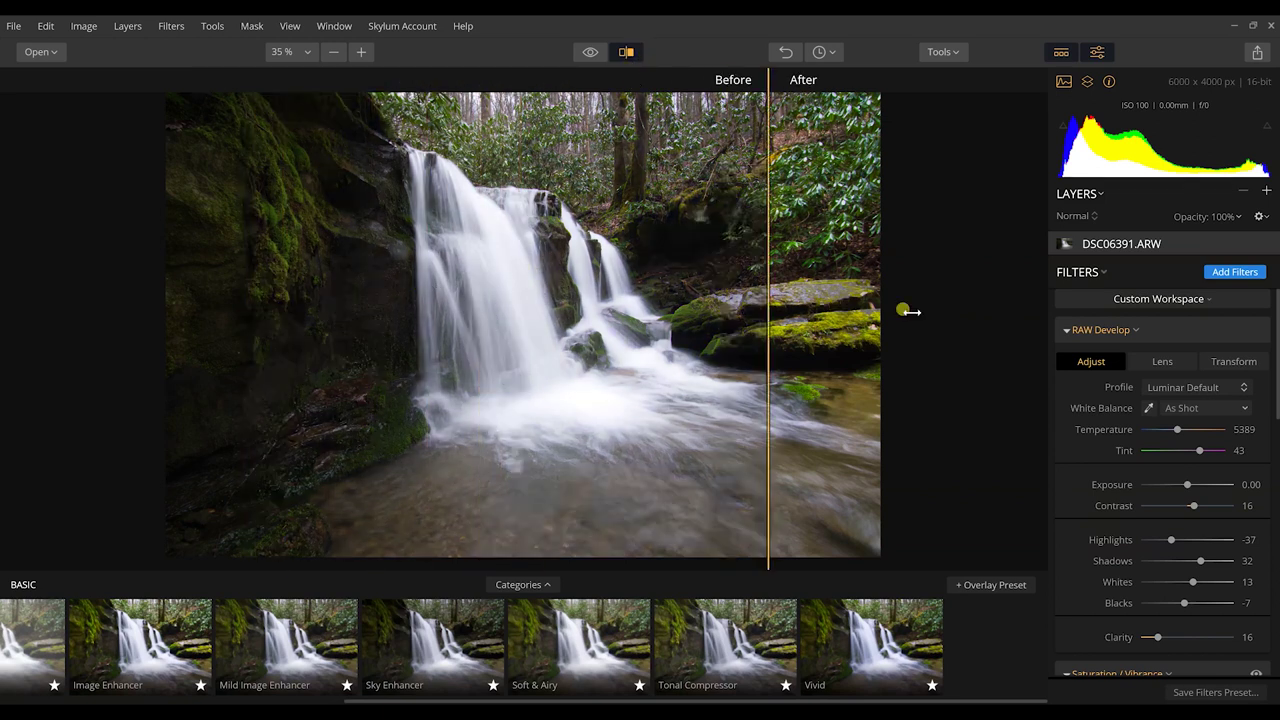
{"action": "left_click_drag", "start_coordinate": [455, 280], "coordinate": [805, 280]}
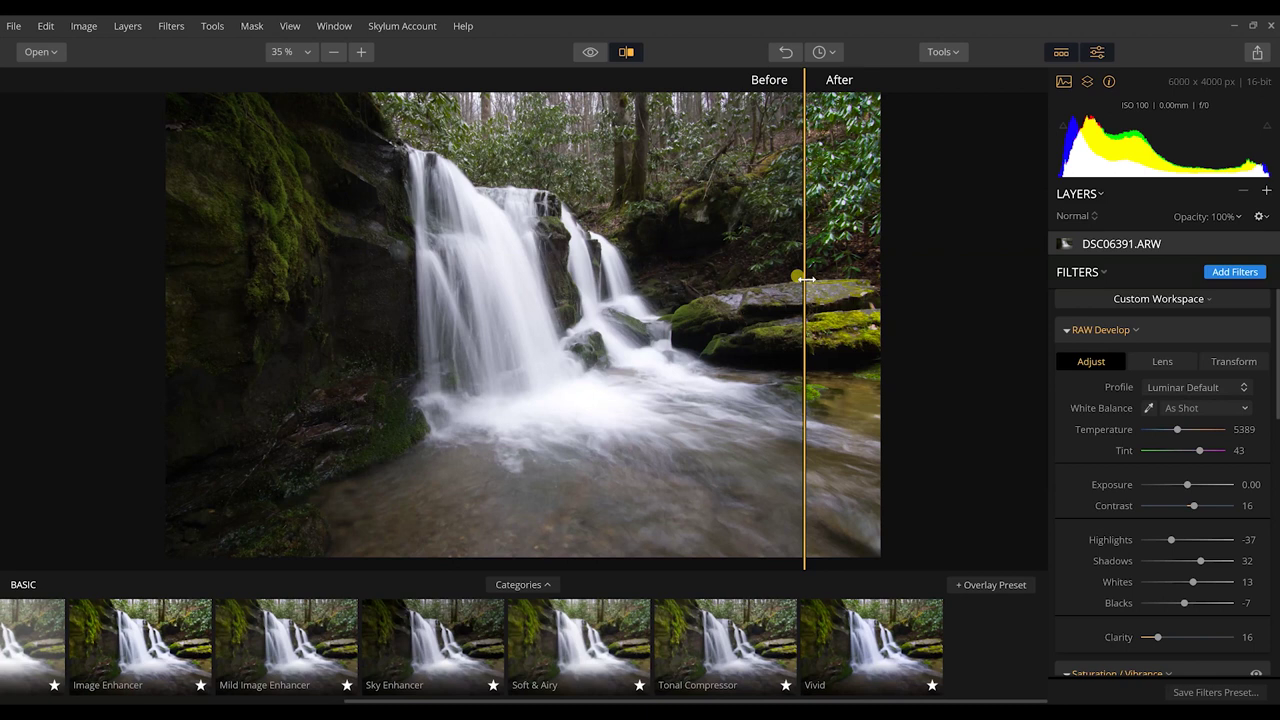
{"action": "left_click_drag", "start_coordinate": [806, 279], "coordinate": [416, 240]}
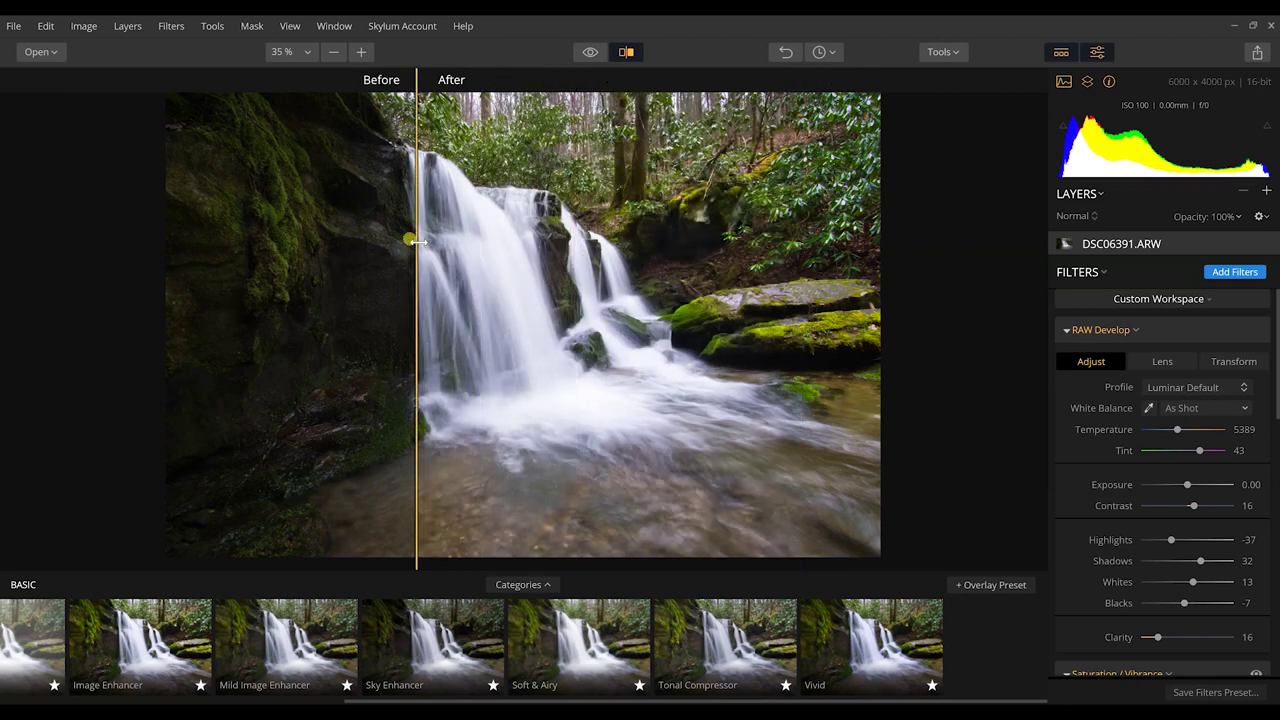